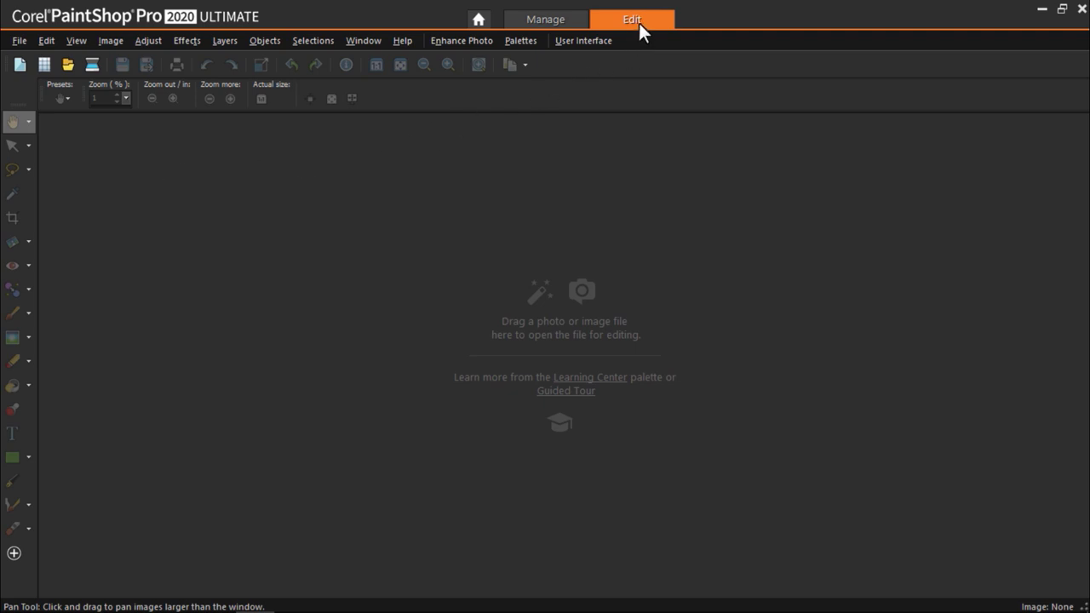
Step: Start a new transparent 1200 × 630 pixel image and save the size as preset 'Facebook Post'
click(19, 66)
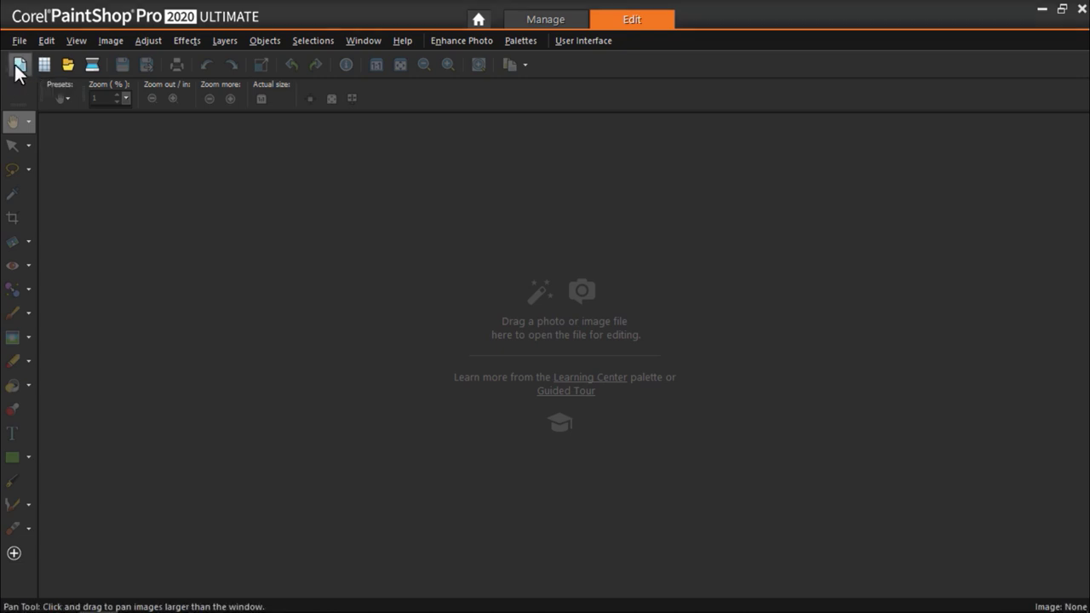
drag(615, 261, 564, 264)
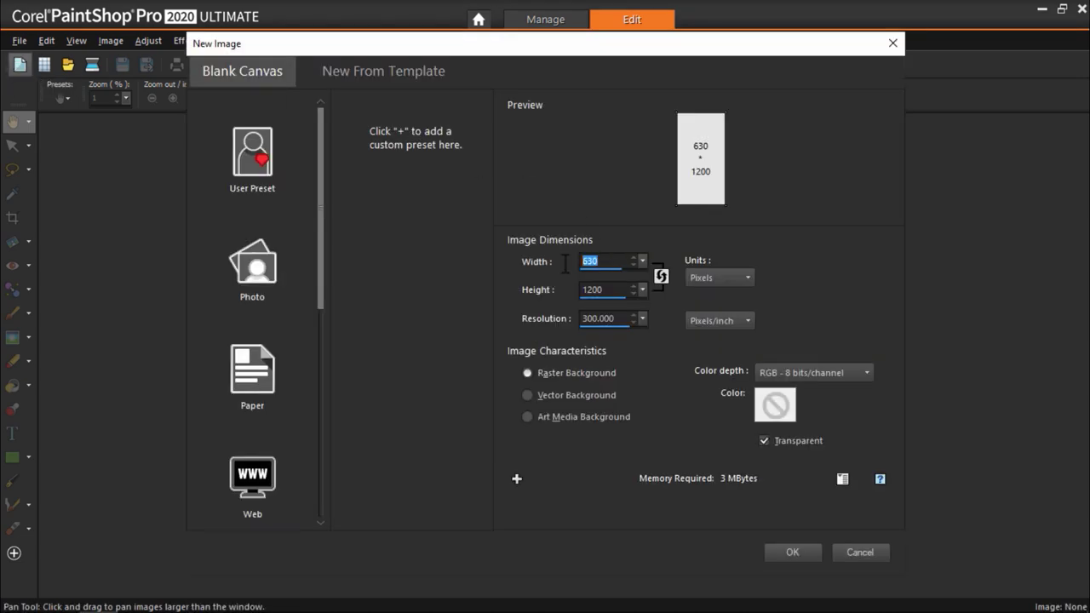
text(1200)
drag(621, 290, 568, 295)
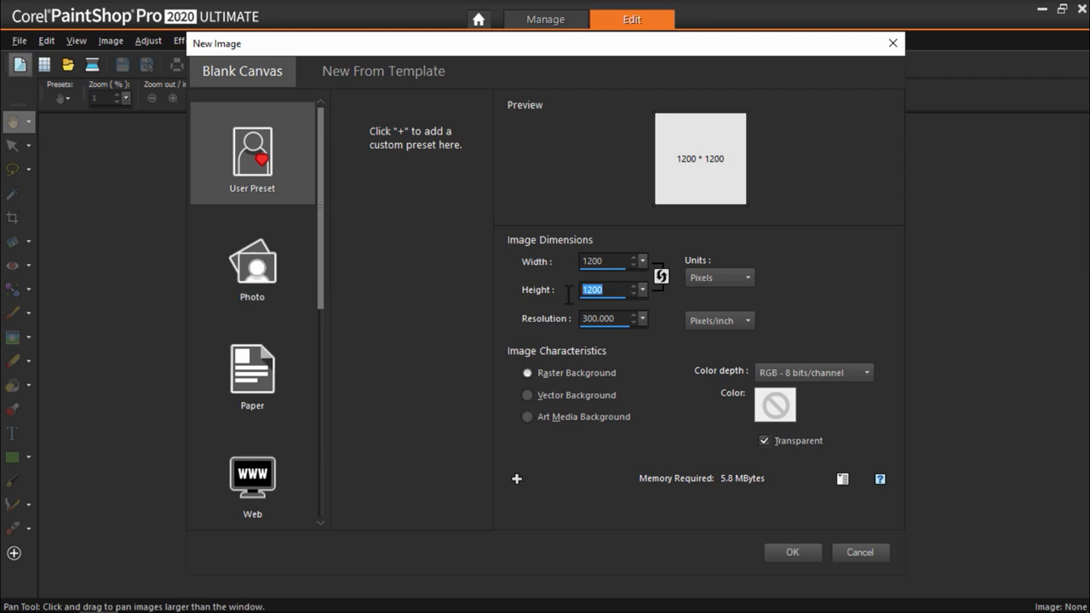
text(630)
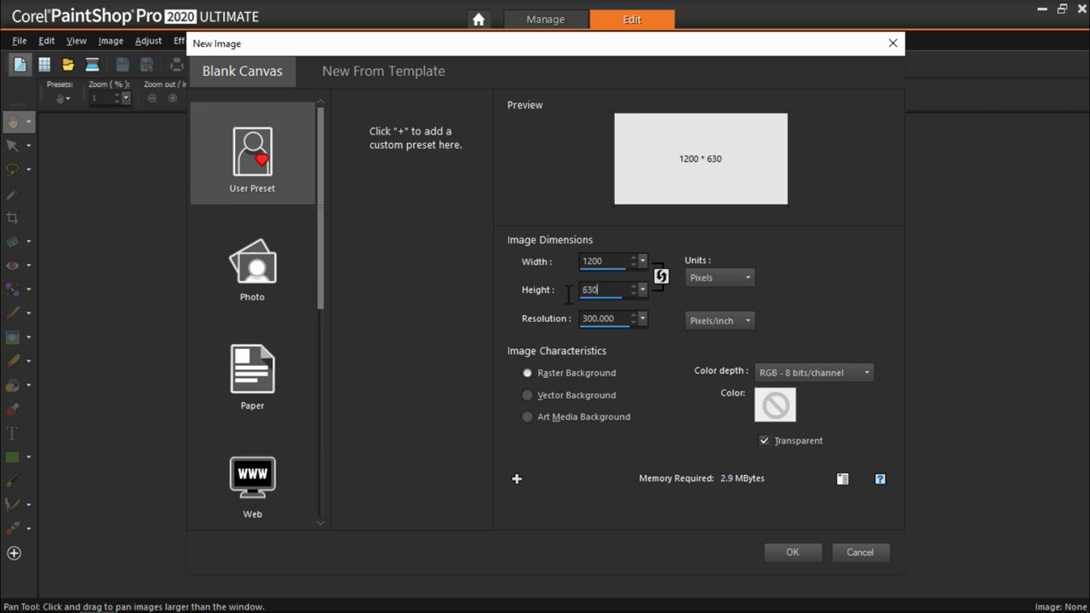
click(766, 439)
click(766, 438)
click(519, 478)
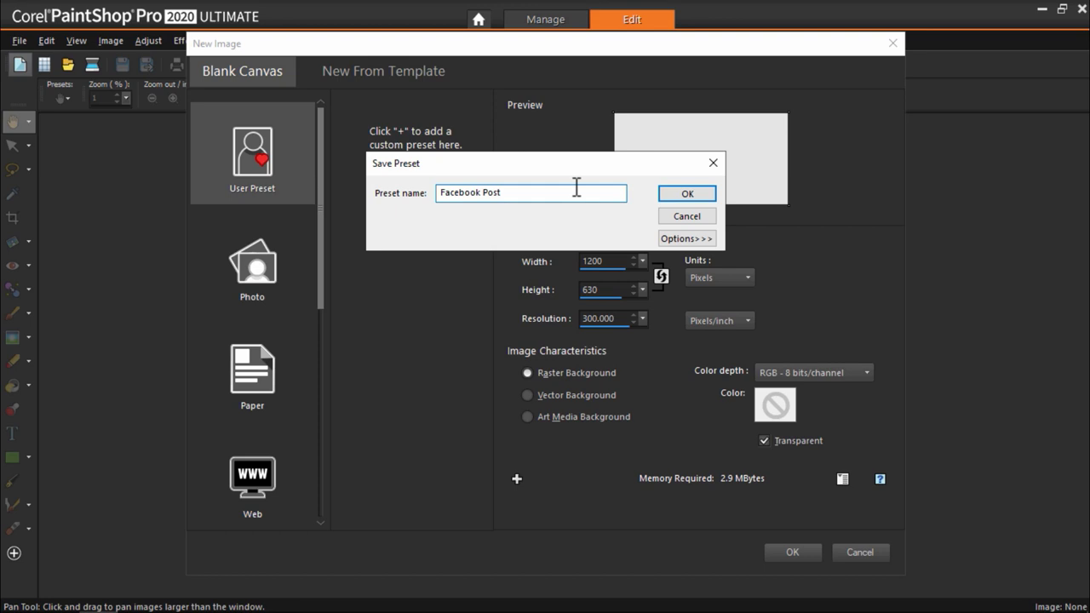
click(672, 200)
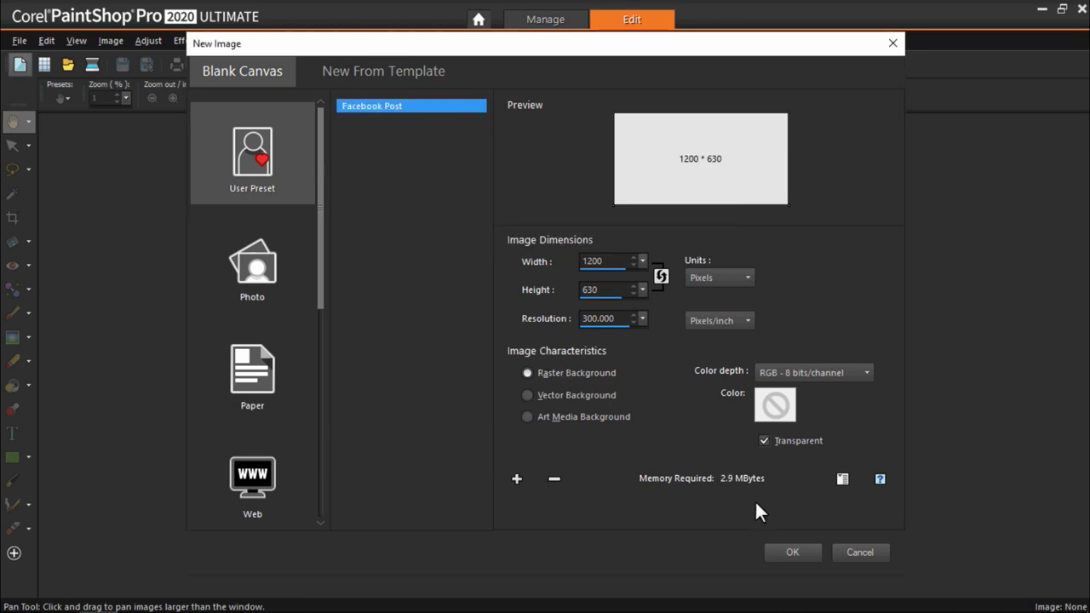
Step: Create the 1200 × 630 canvas, then open both Renovation photos with Before ordered ahead of After
click(783, 549)
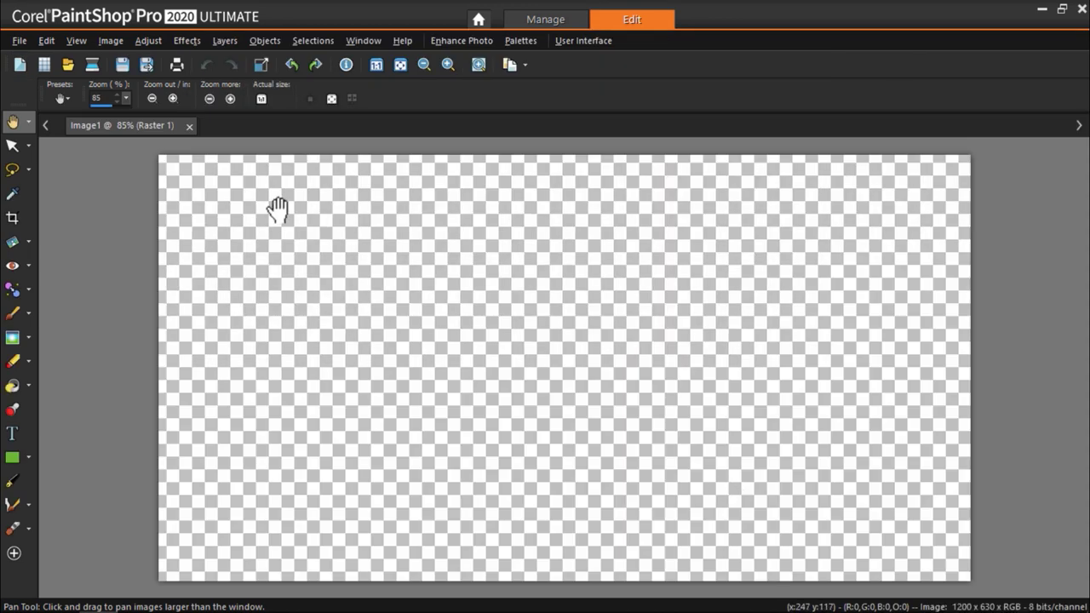
click(68, 66)
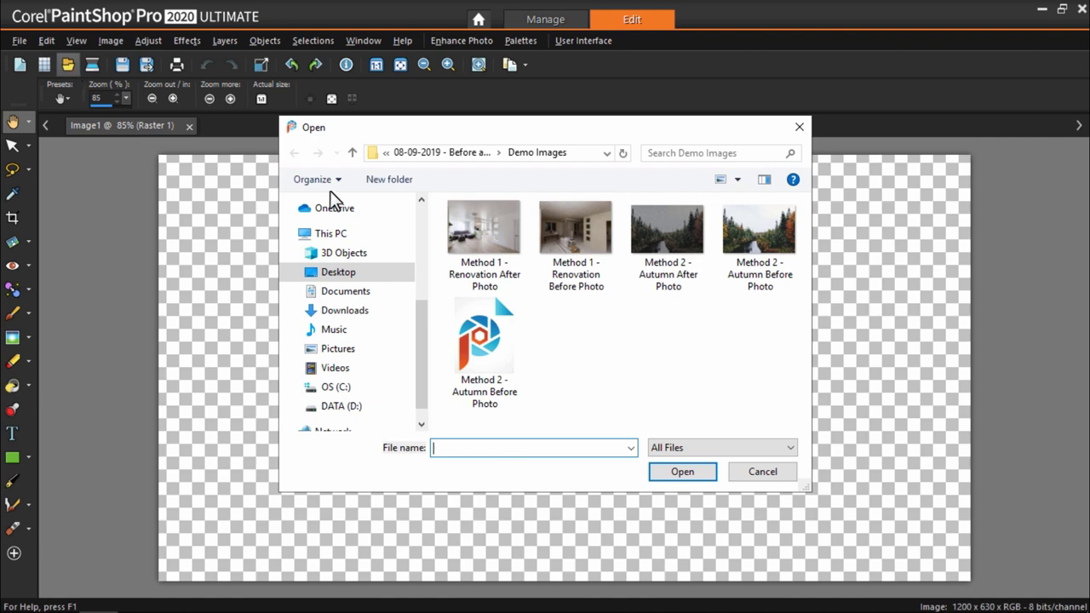
click(500, 232)
ctrl+click(566, 240)
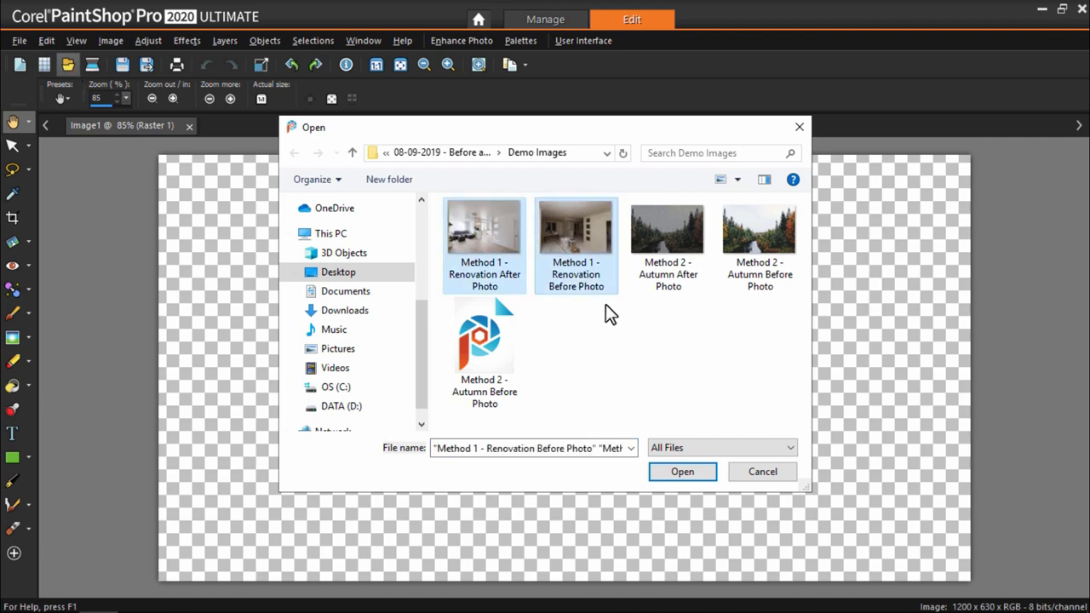
click(682, 472)
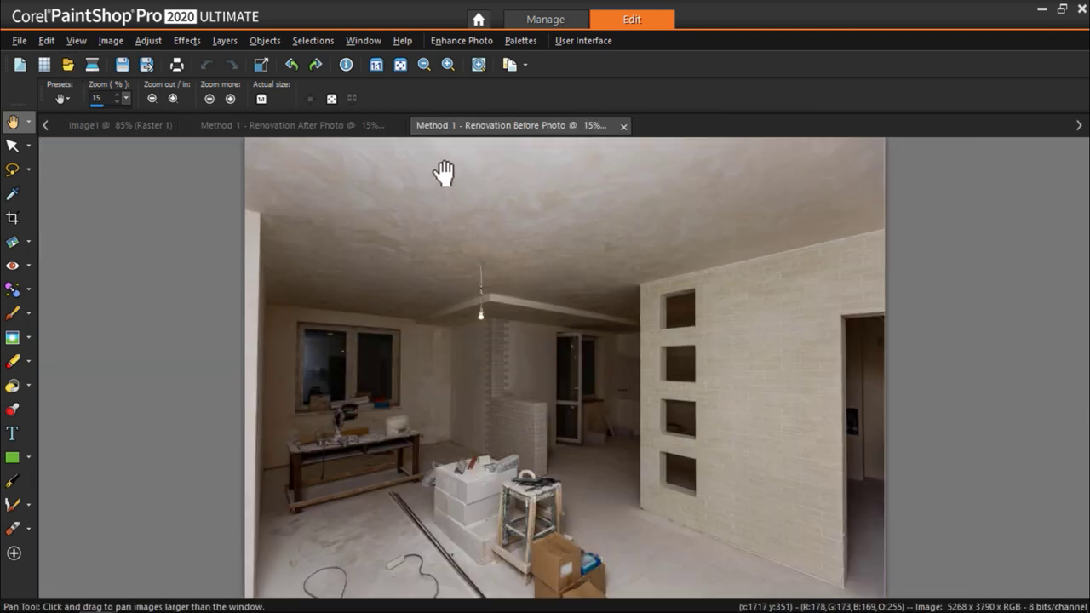
drag(435, 129, 346, 125)
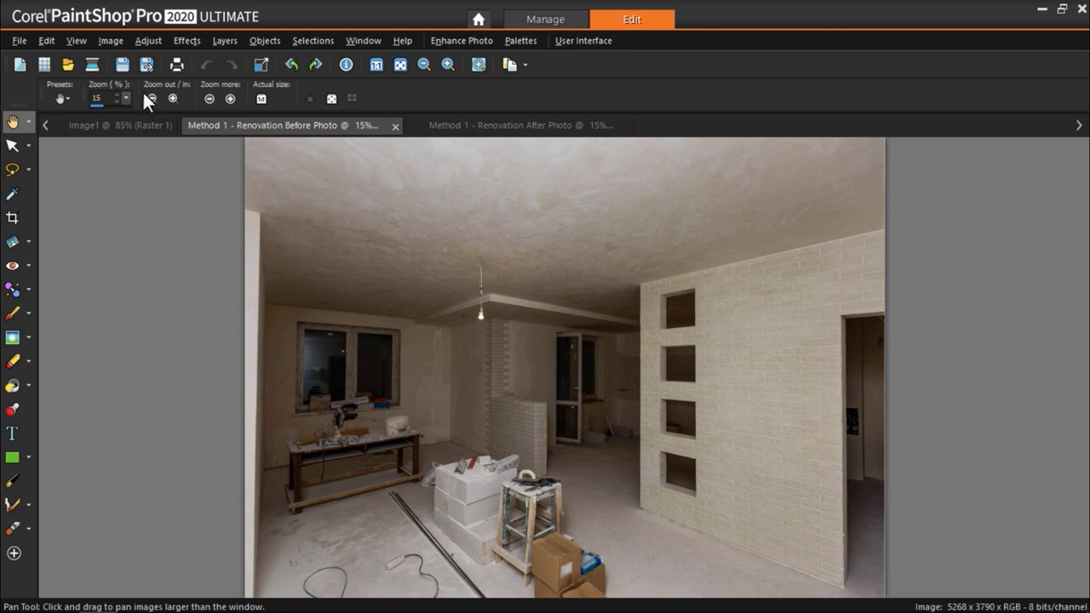
click(111, 40)
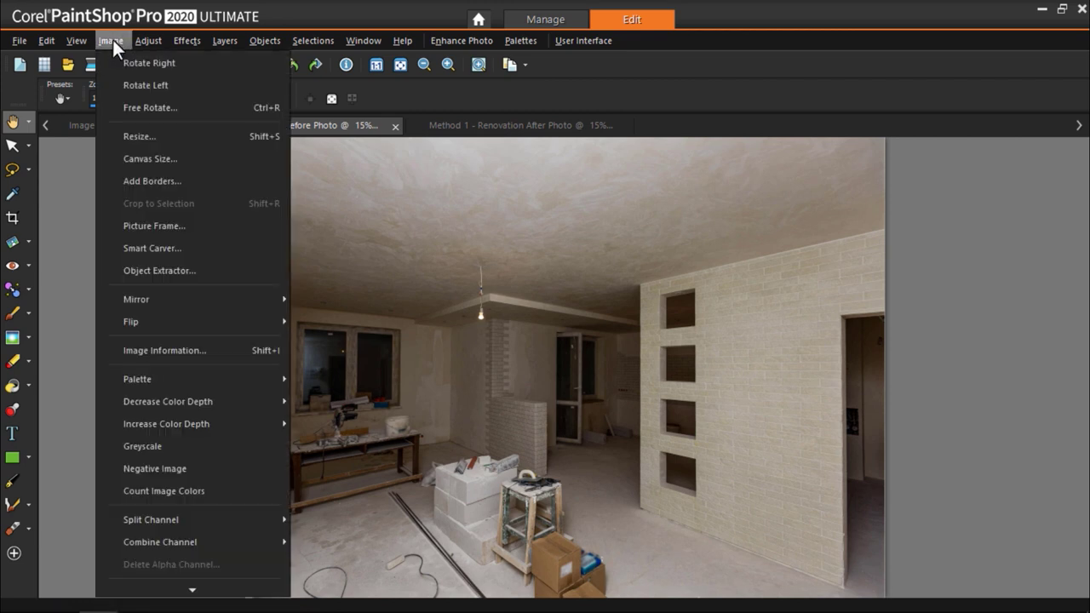
click(218, 350)
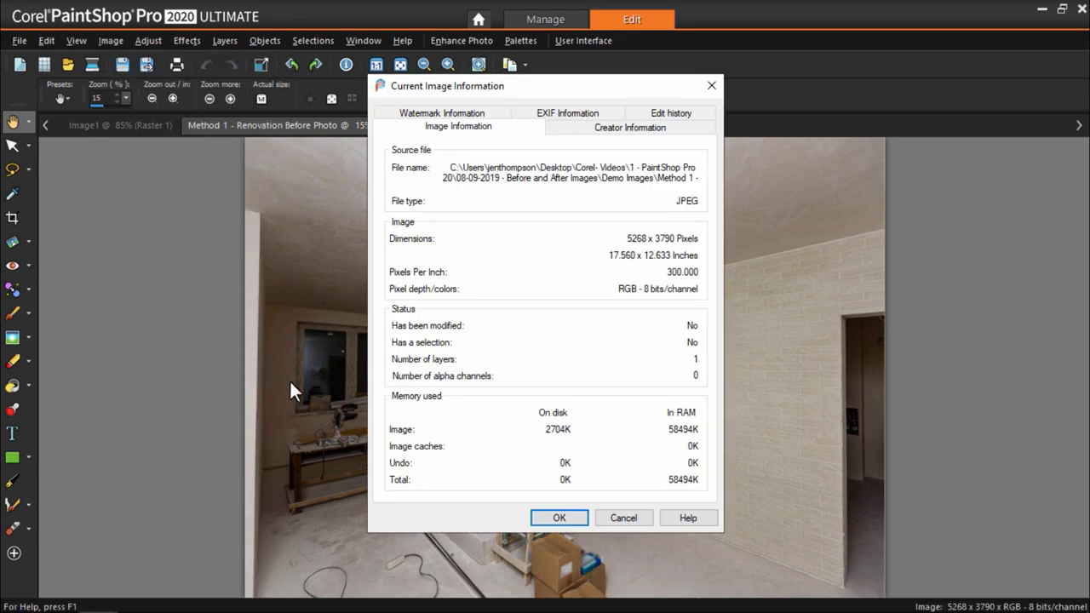
click(607, 510)
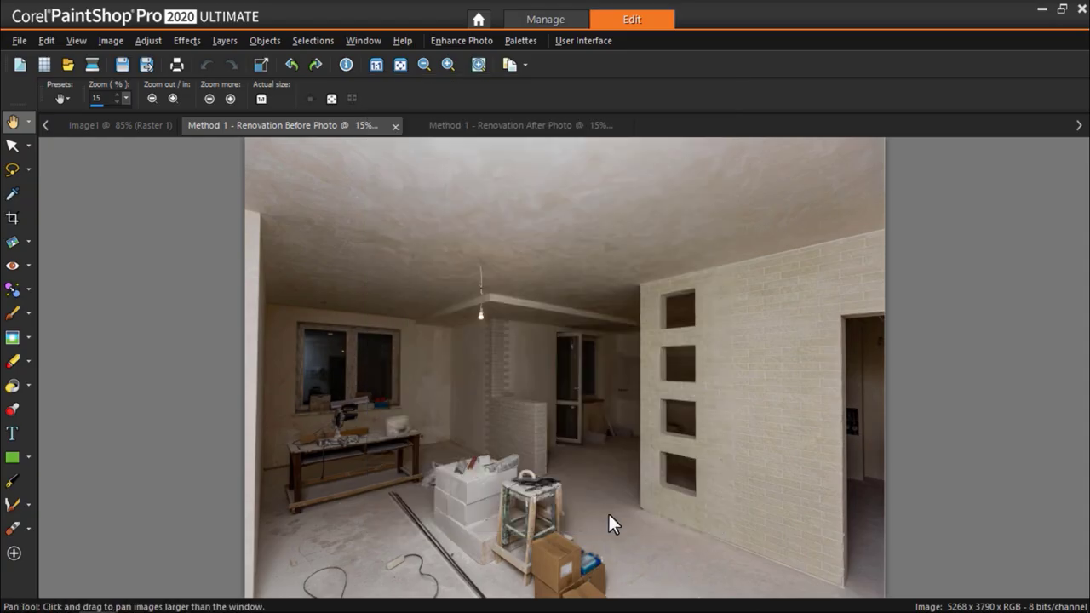
right_click(615, 398)
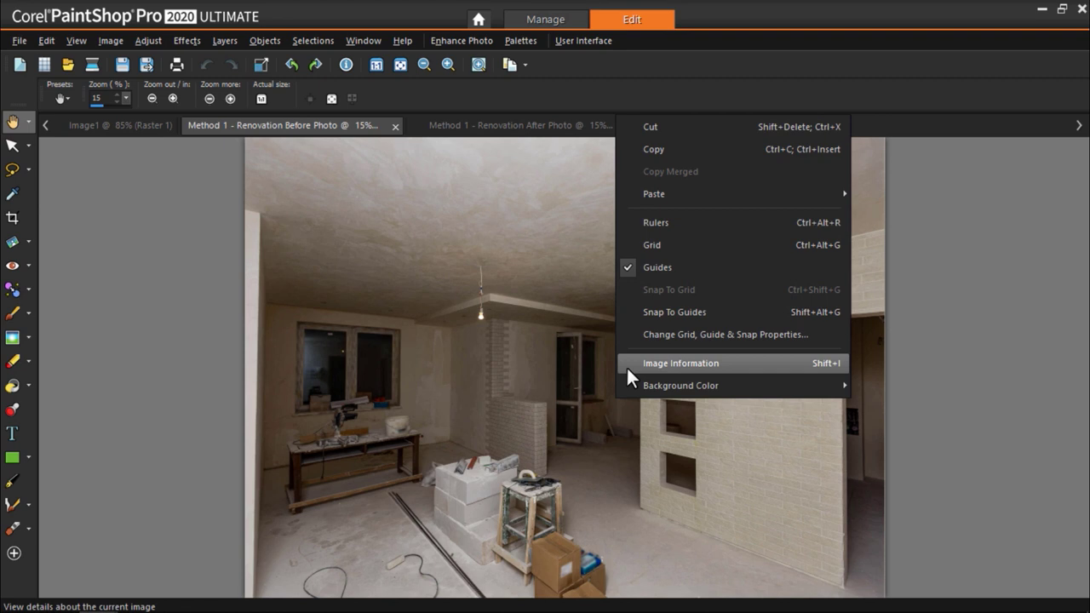
click(929, 423)
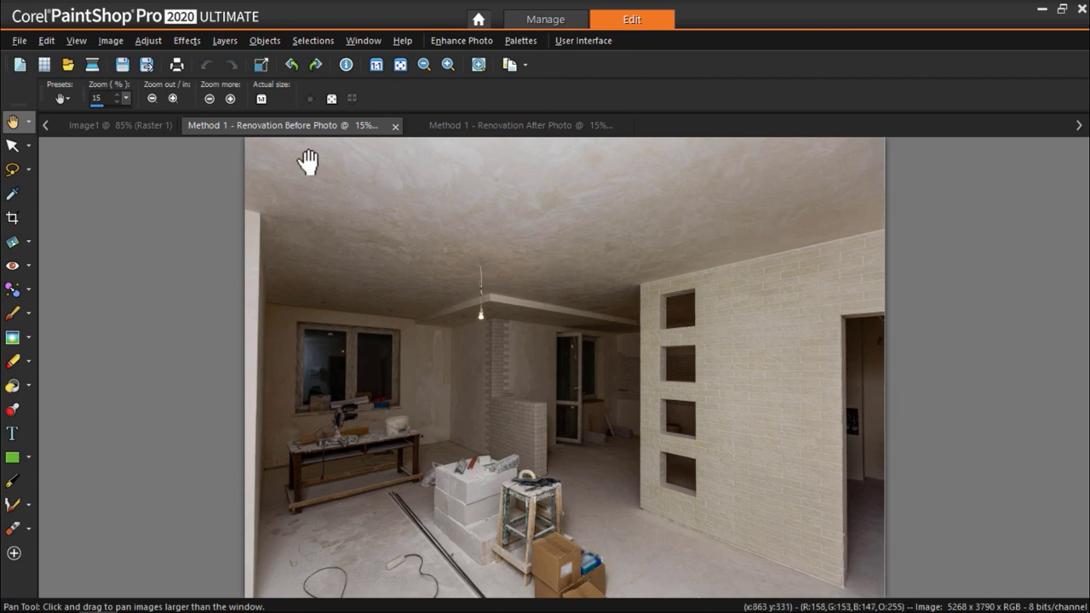
Step: Resize the Renovation Before photo to 630 pixels high, giving 876 × 630 with aspect locked
click(109, 42)
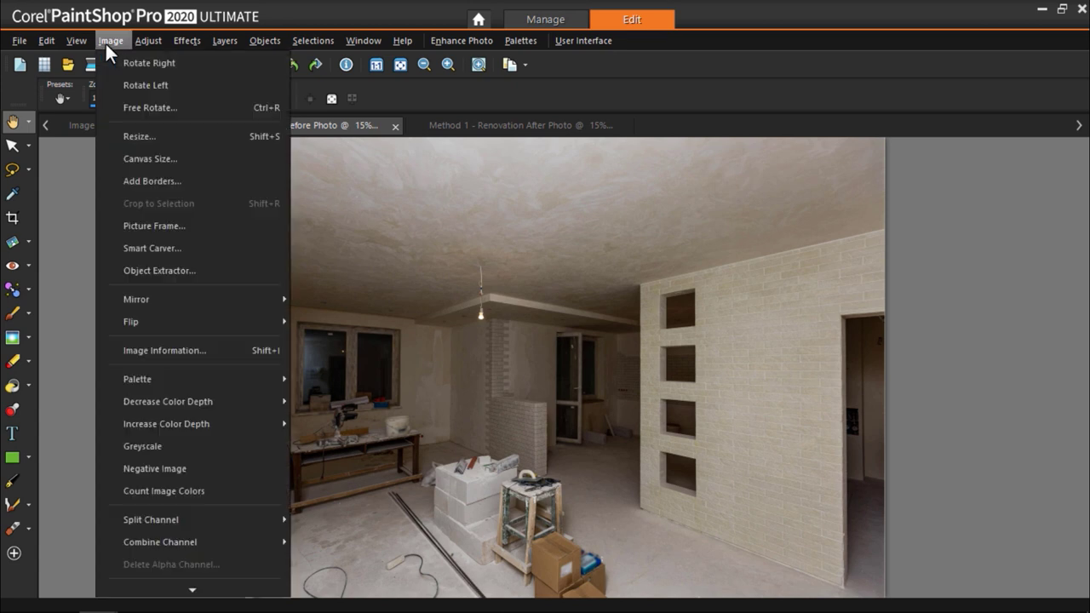
click(128, 137)
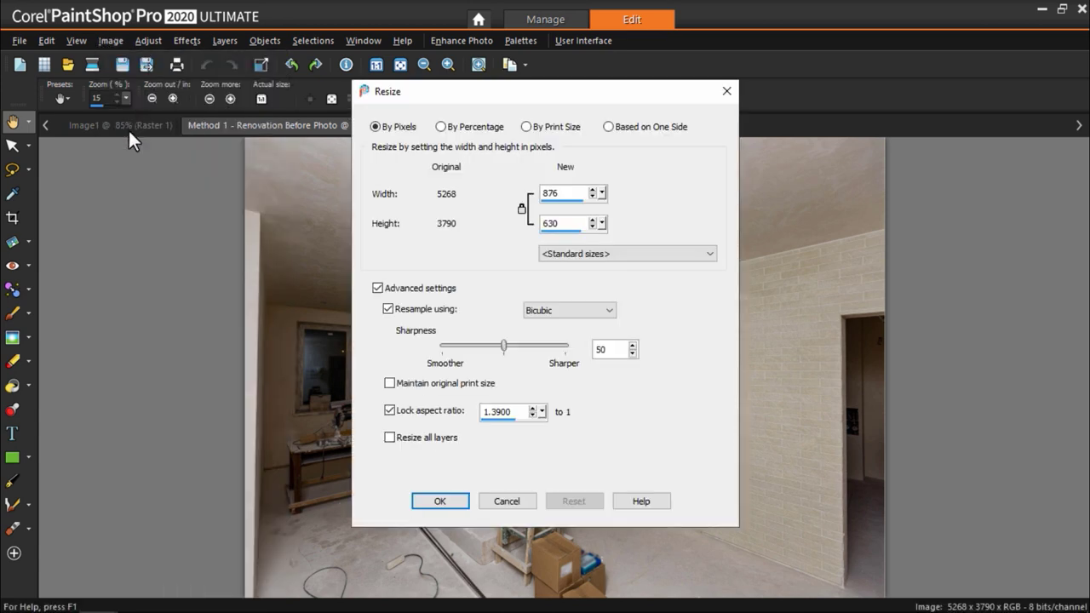
double_click(566, 223)
text(630)
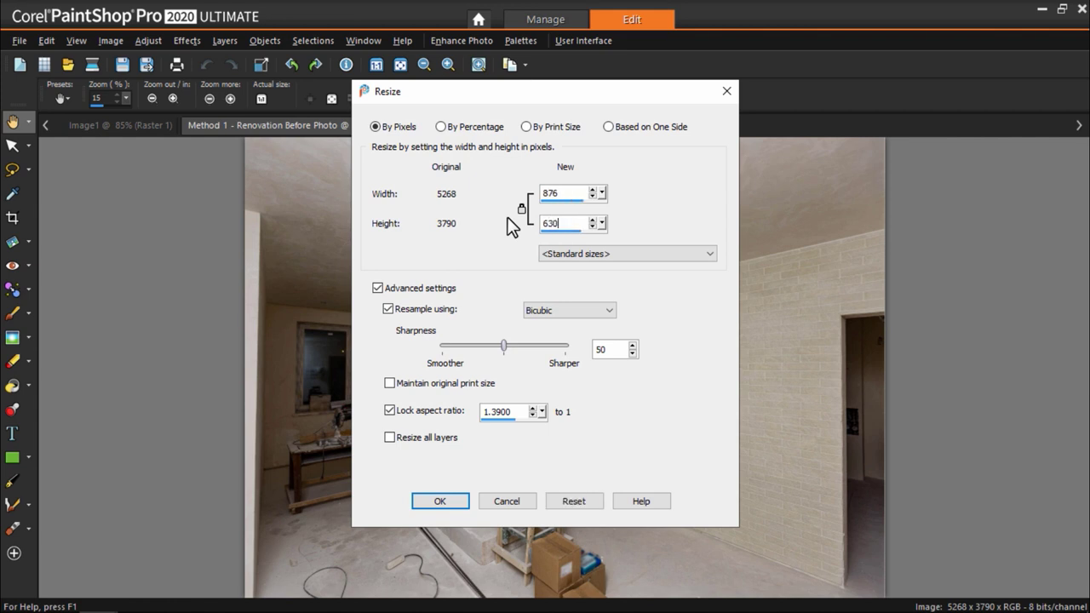
click(441, 500)
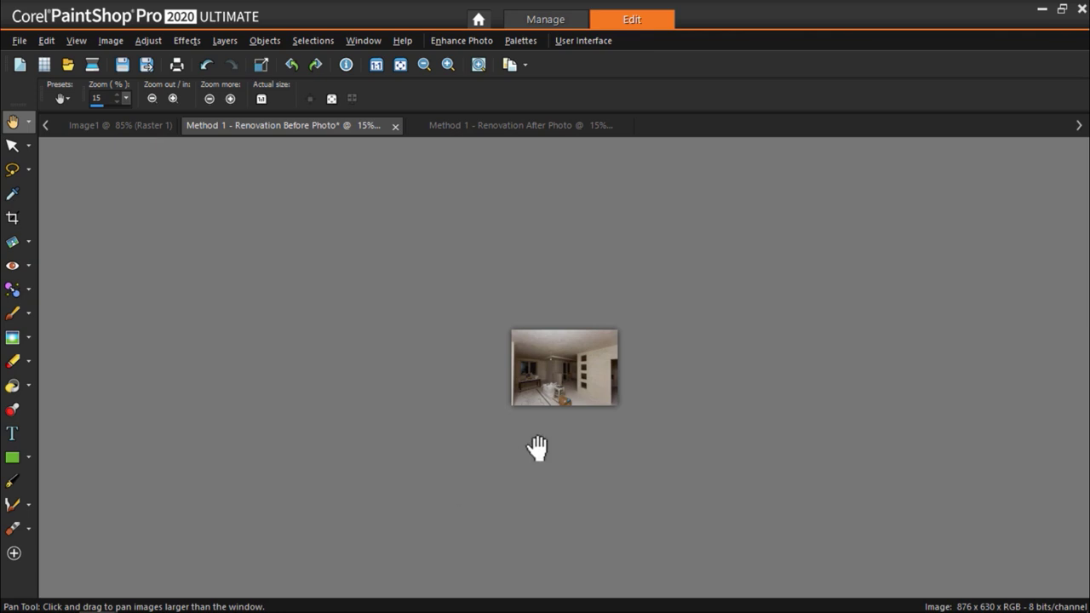
Step: Crop the Before photo to a 600-pixel-wide, 600 × 630 area positioned over the room
scroll(536, 445, up, 8)
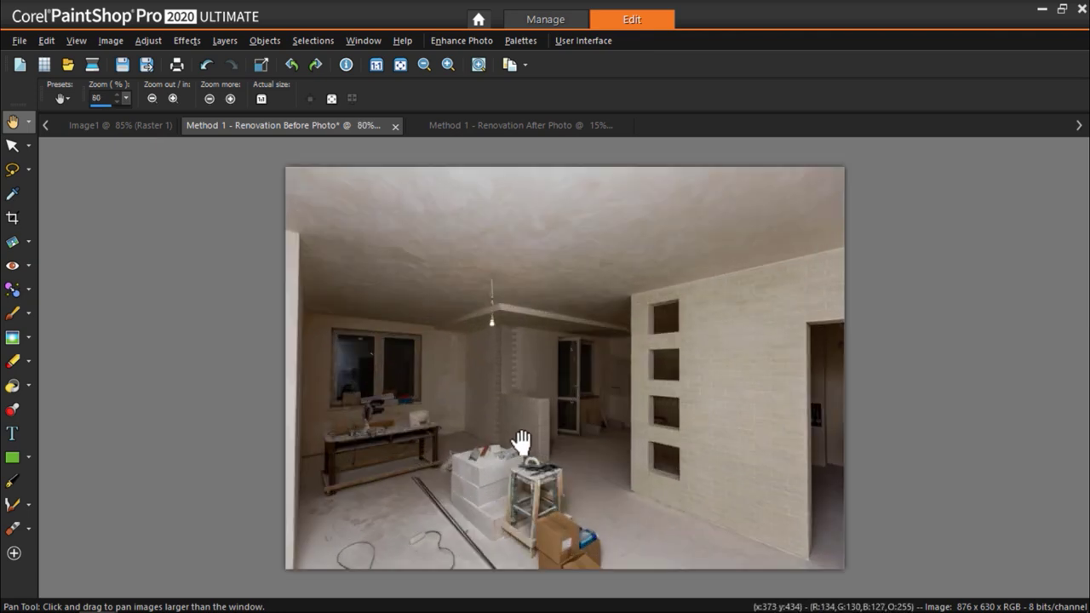
click(14, 220)
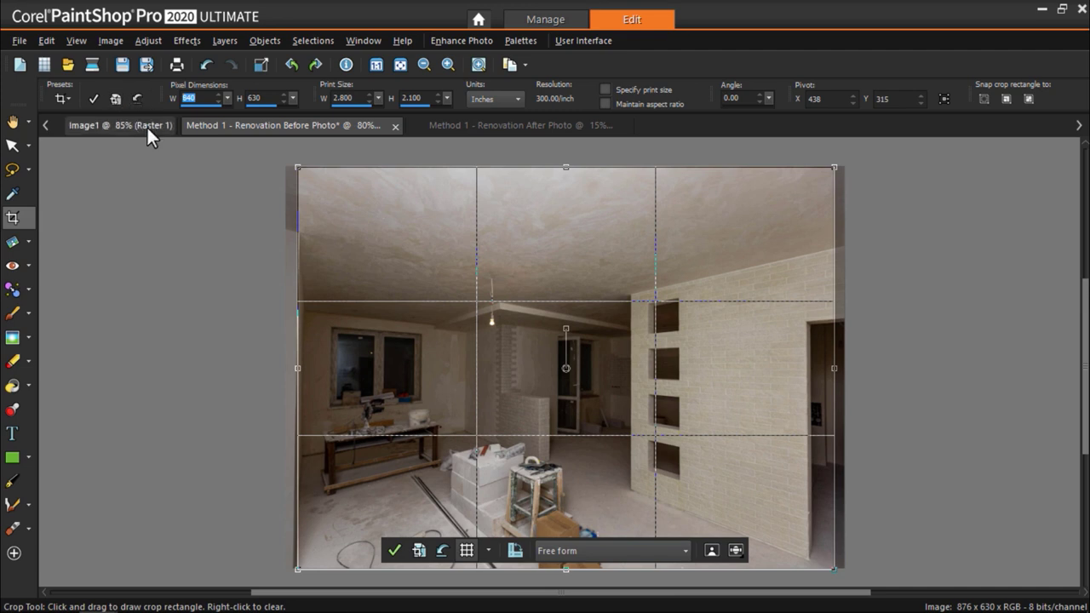
text(600)
key(Return)
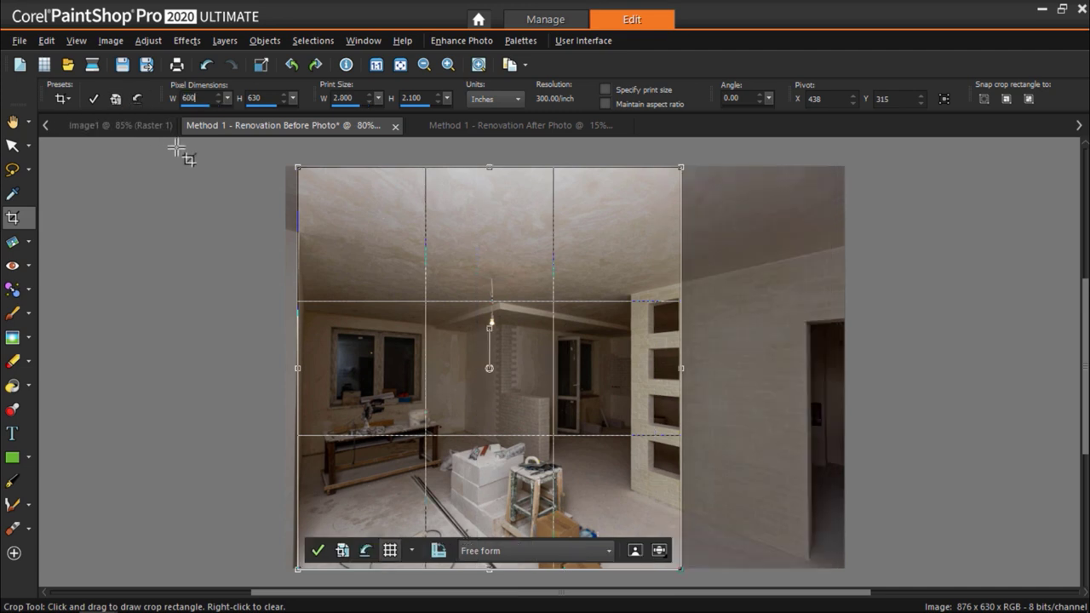
mouse_move(447, 273)
mouse_down()
mouse_move(520, 275)
mouse_move(461, 285)
mouse_up()
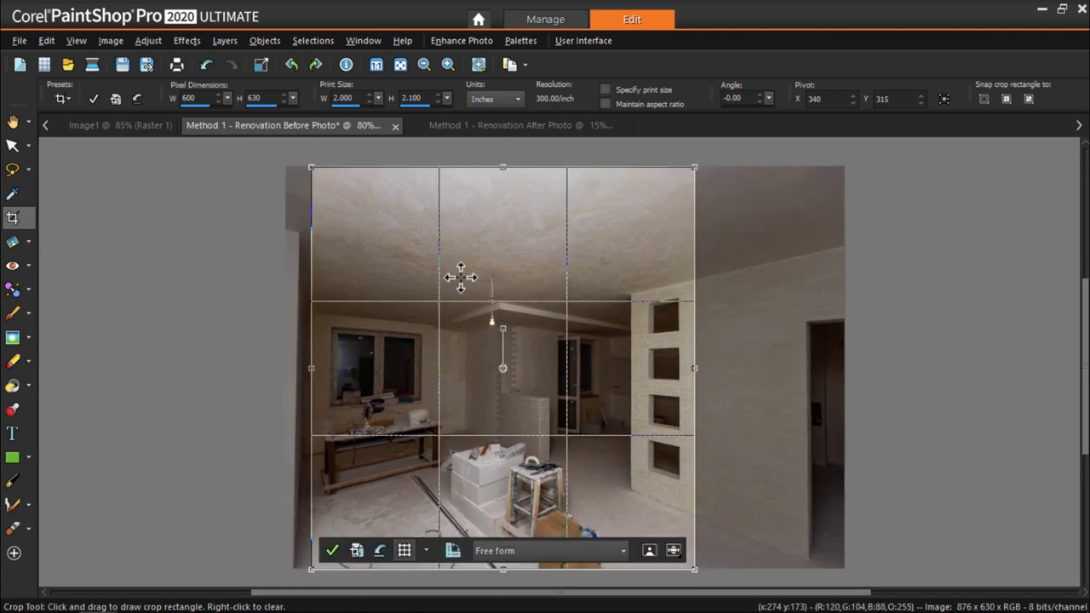
click(332, 551)
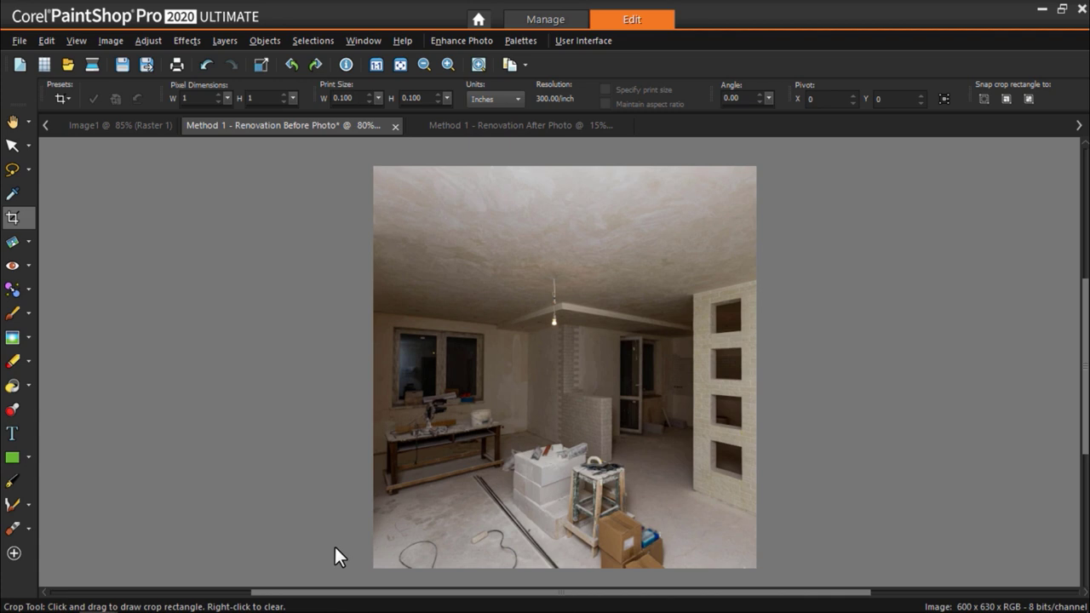
Step: Copy the cropped Before photo and paste it as a new layer onto Image1
click(48, 40)
click(112, 204)
click(111, 125)
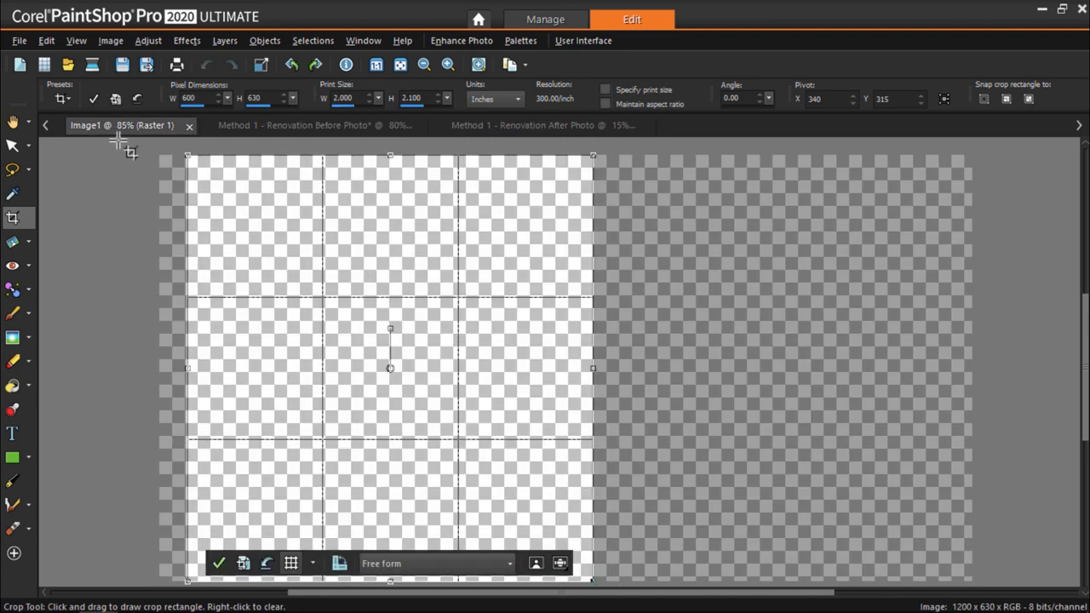
click(47, 40)
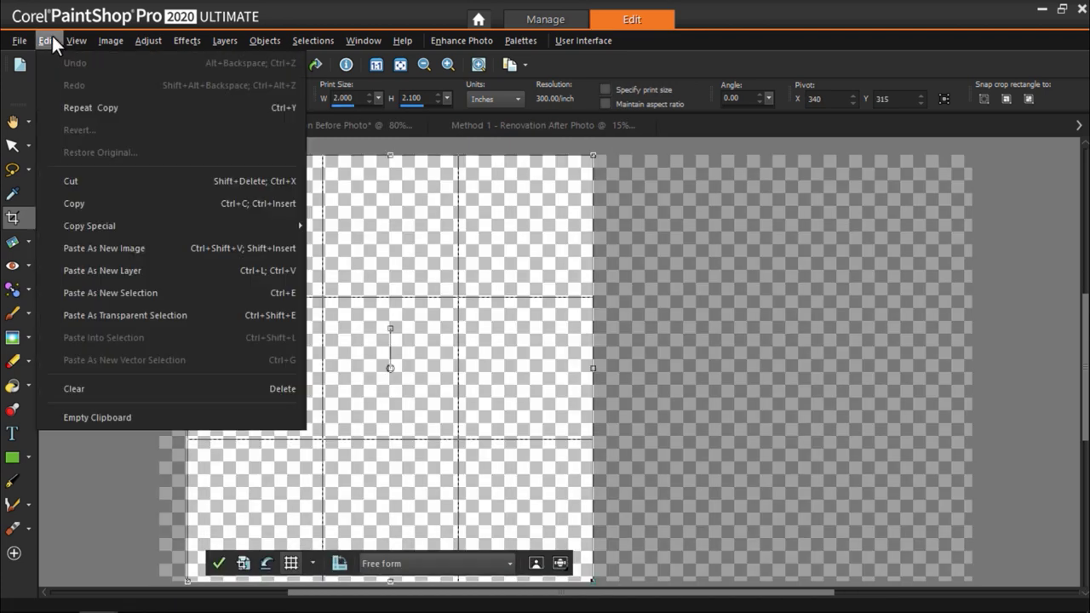
click(104, 268)
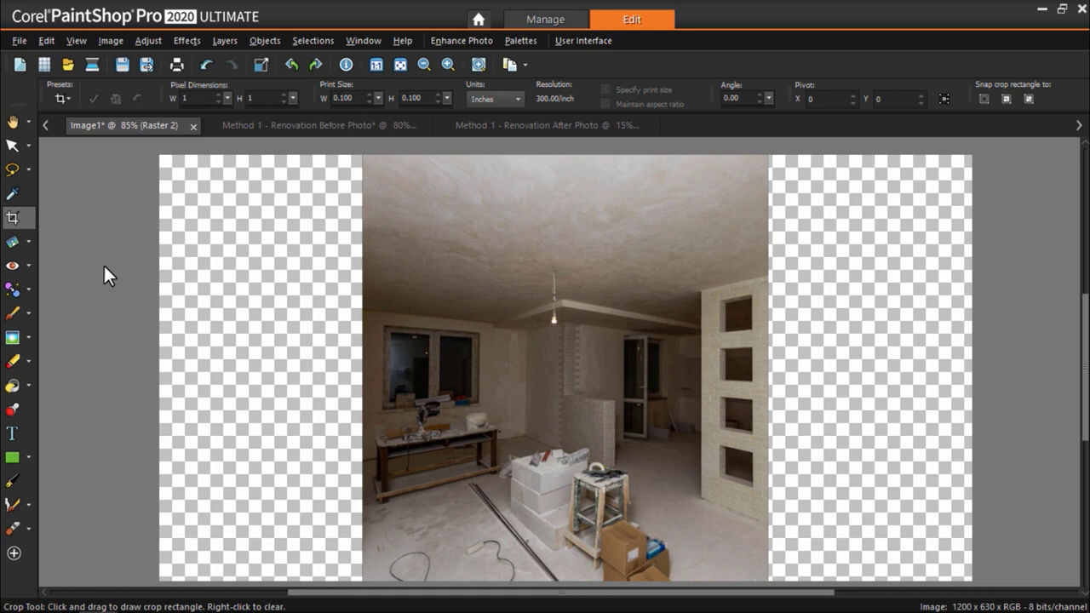
Step: Move the unfinished room photo left and align it to the canvas's left edge
click(13, 146)
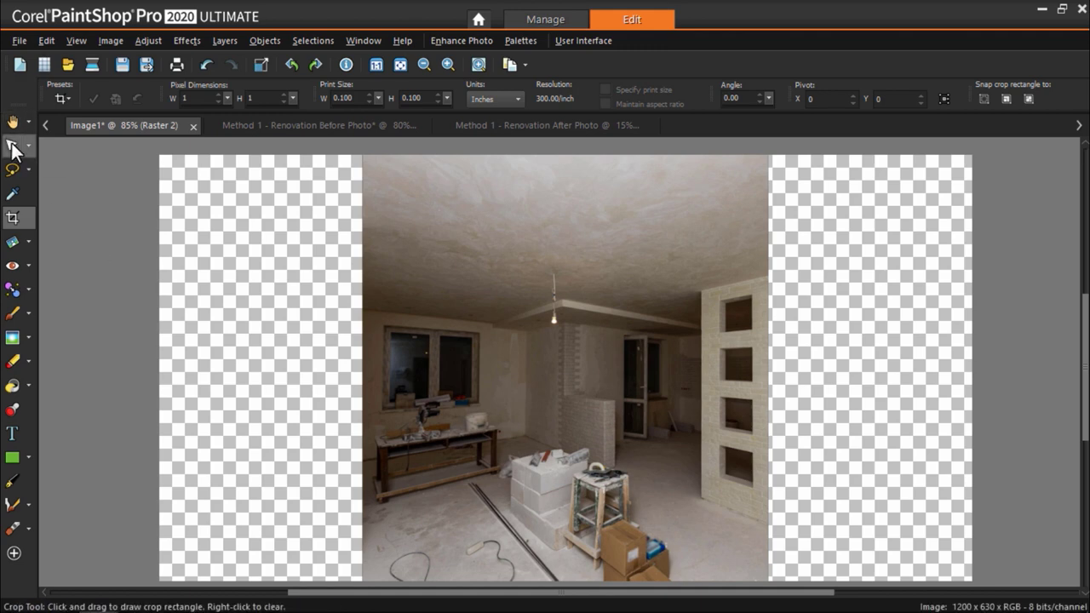
drag(409, 271, 230, 267)
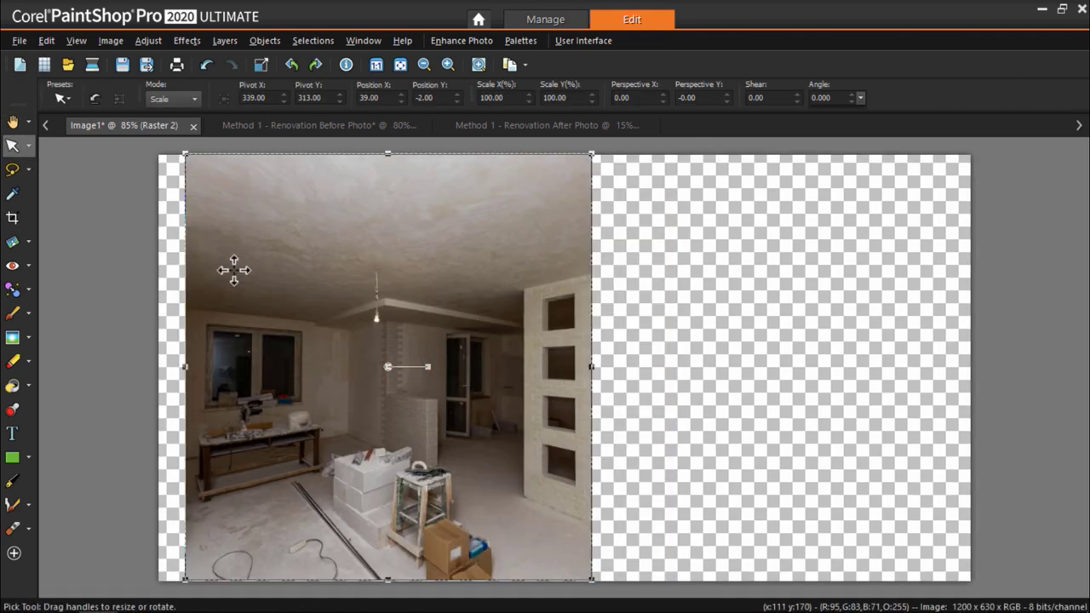
click(265, 40)
mouse_move(270, 52)
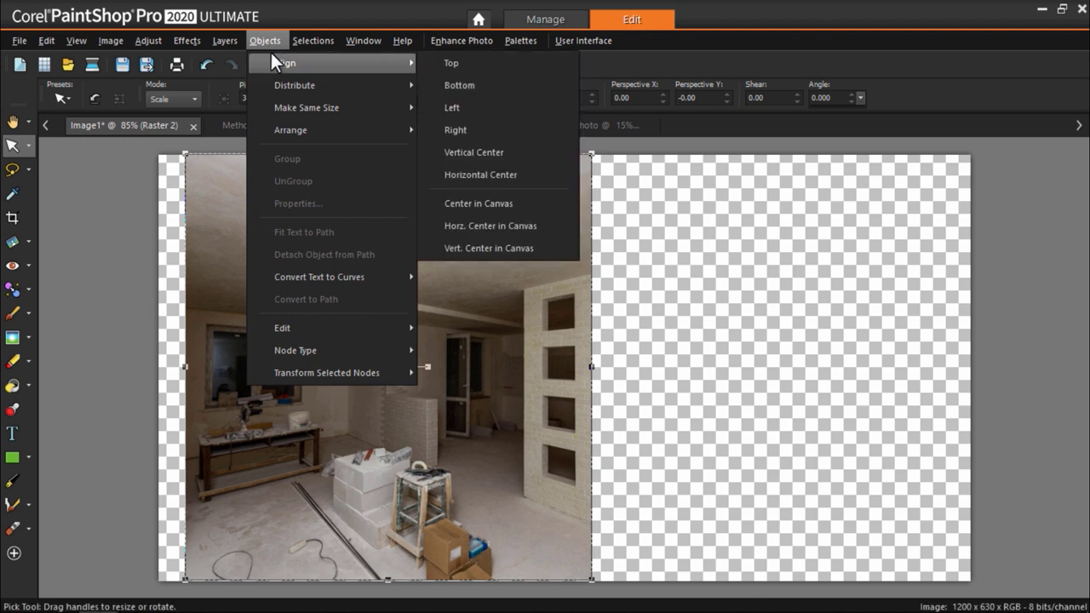
click(449, 106)
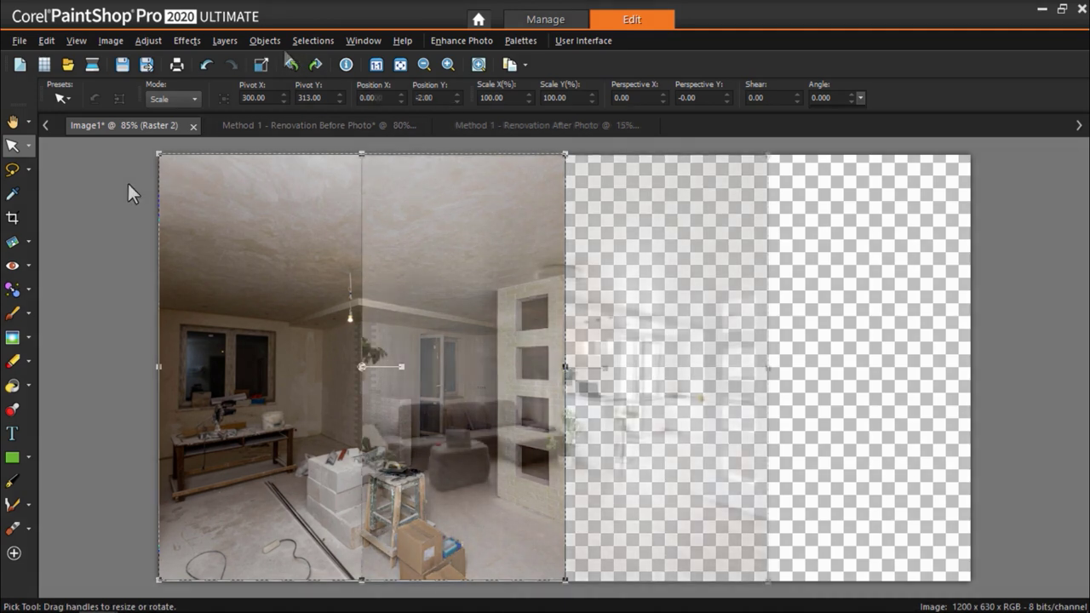
Step: Align the renovated living room photo to the canvas's right edge
click(265, 41)
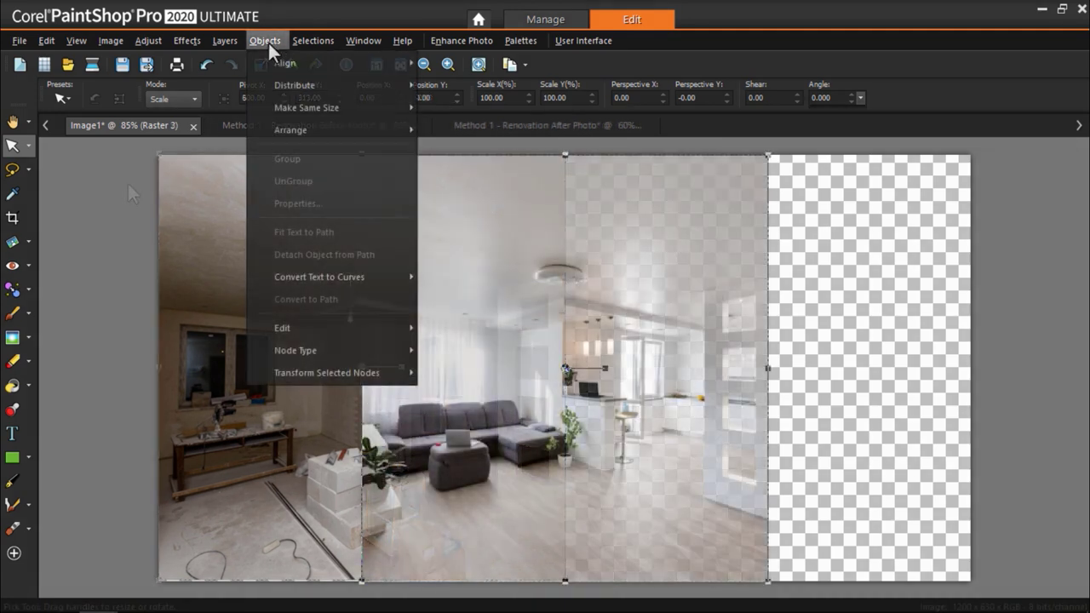
mouse_move(281, 63)
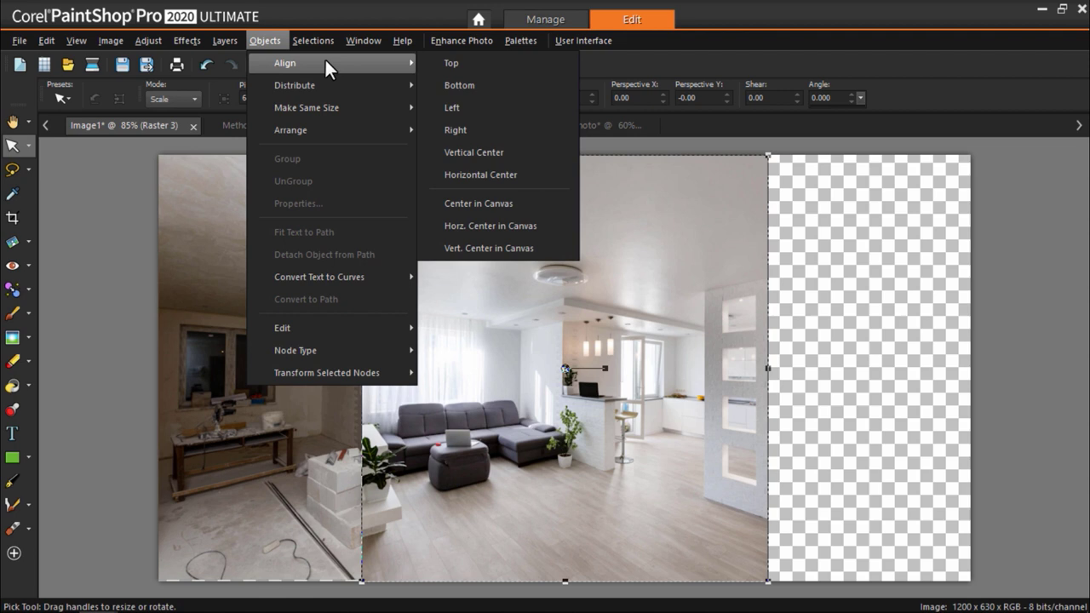
click(446, 129)
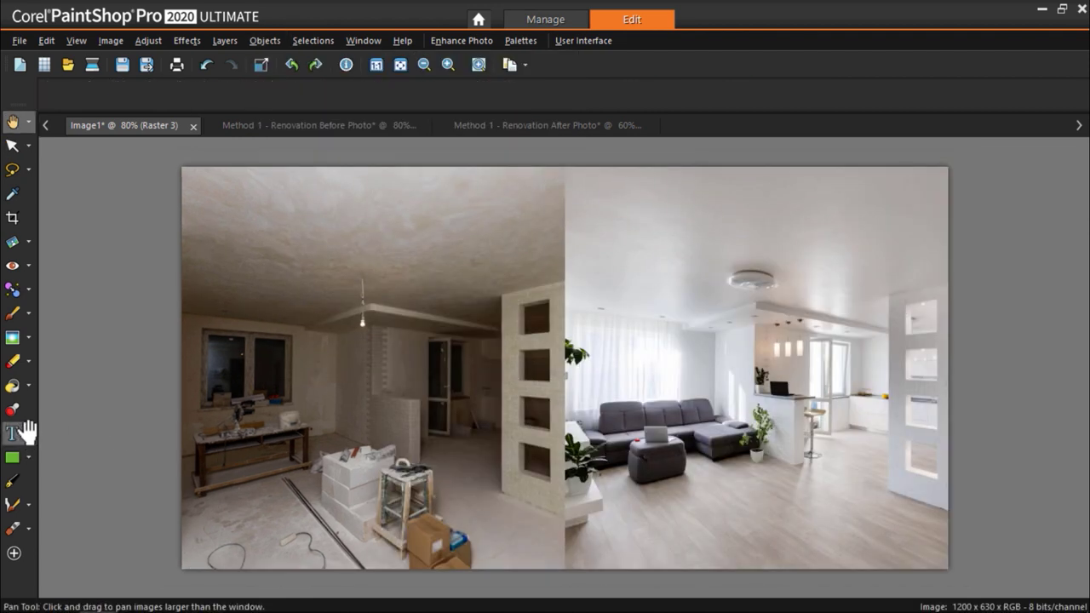
Step: Add a 'Before' text label and position it near the ceiling of the room photo
click(24, 429)
click(258, 206)
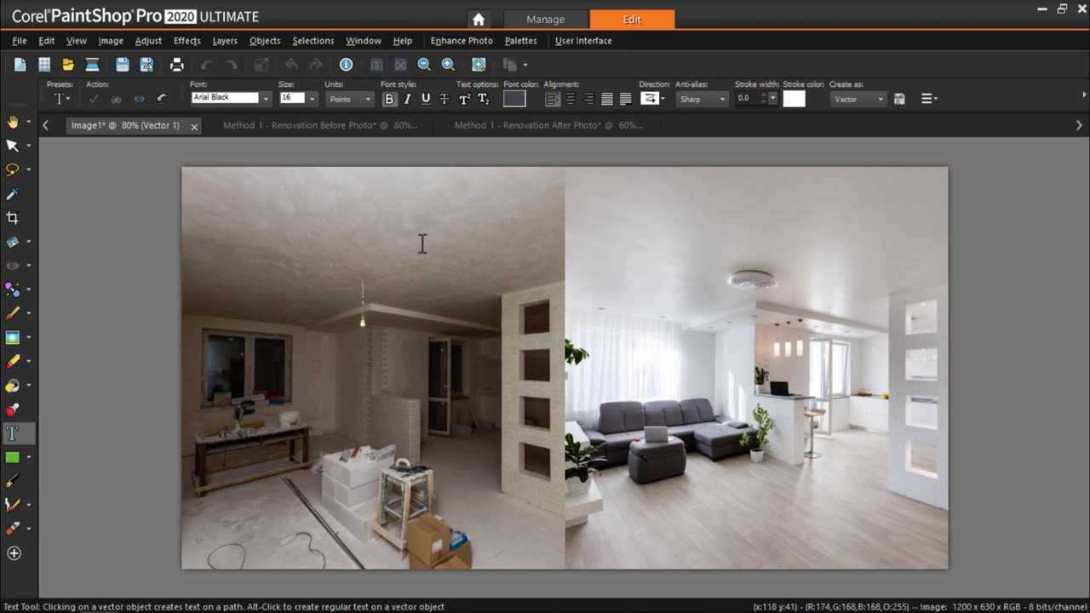
text(Before)
drag(428, 203, 256, 198)
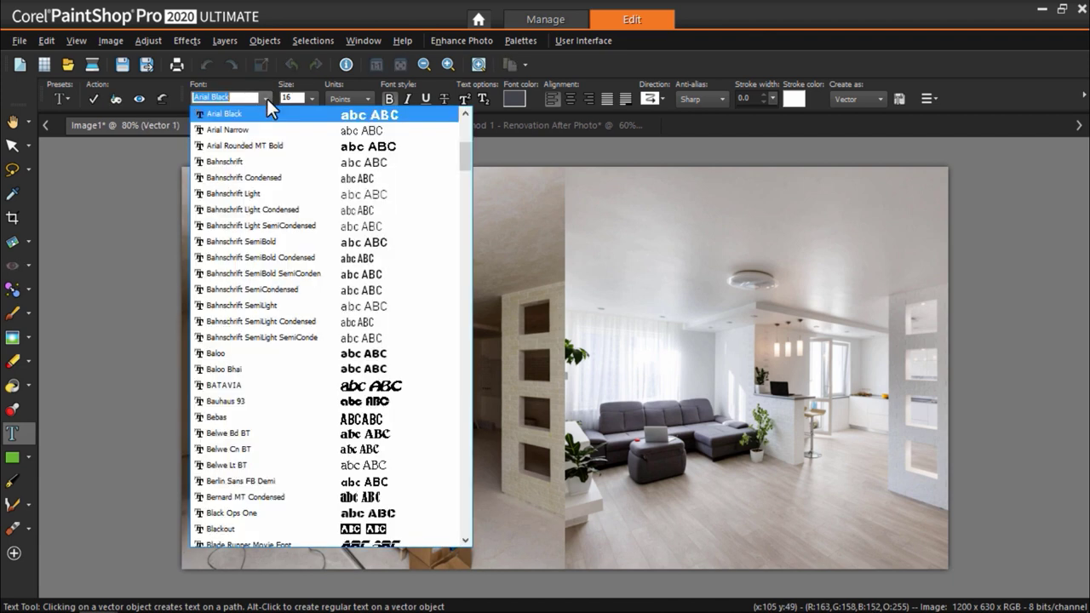
click(268, 98)
key(k)
click(325, 183)
drag(324, 183, 283, 197)
drag(283, 198, 284, 196)
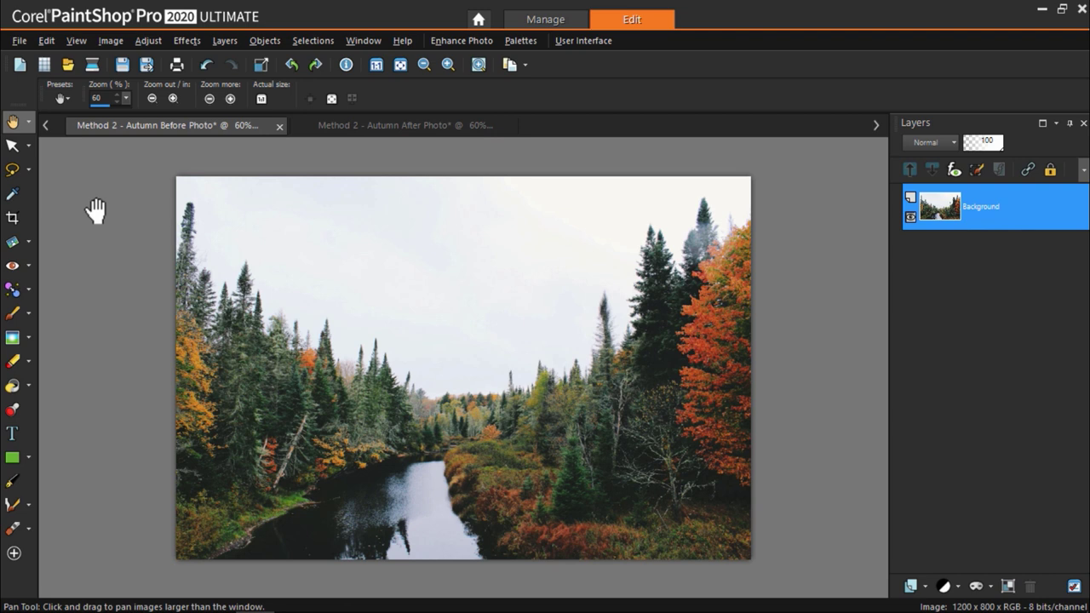
Step: Copy the rainy Autumn After photo and paste it as a new layer on the Before photo
click(335, 127)
click(47, 40)
click(110, 127)
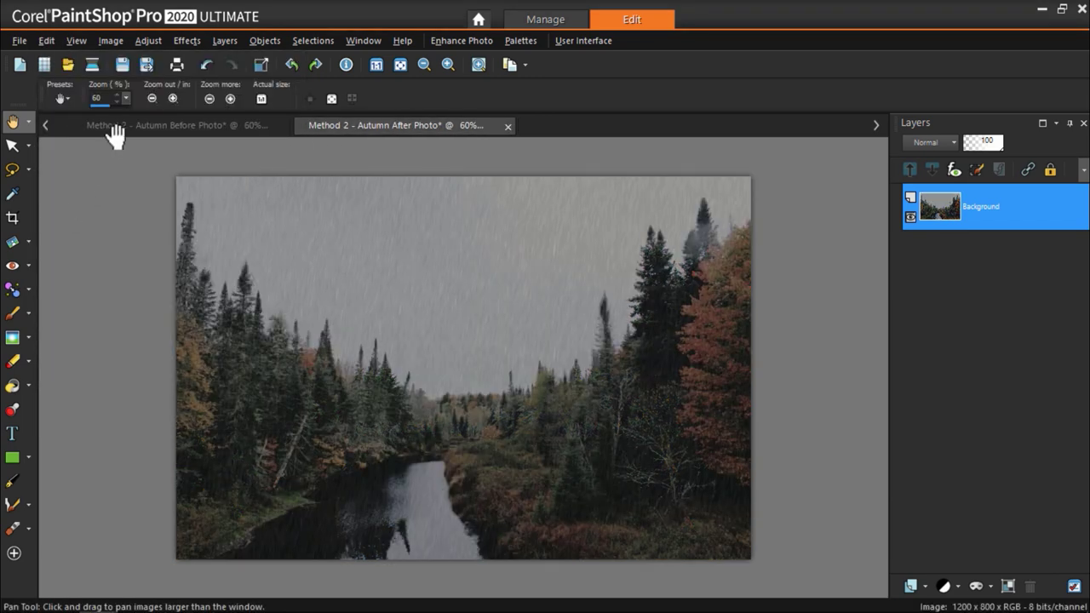
click(111, 126)
click(47, 41)
click(94, 271)
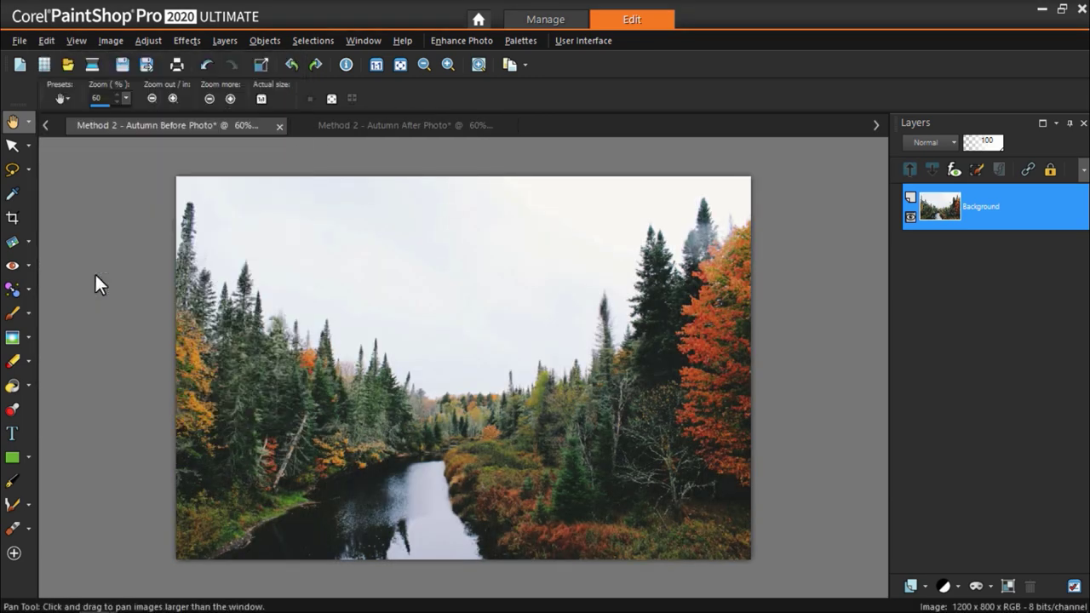
Step: Crop the image to 1200 × 630, with the crop area shifted lower
click(13, 217)
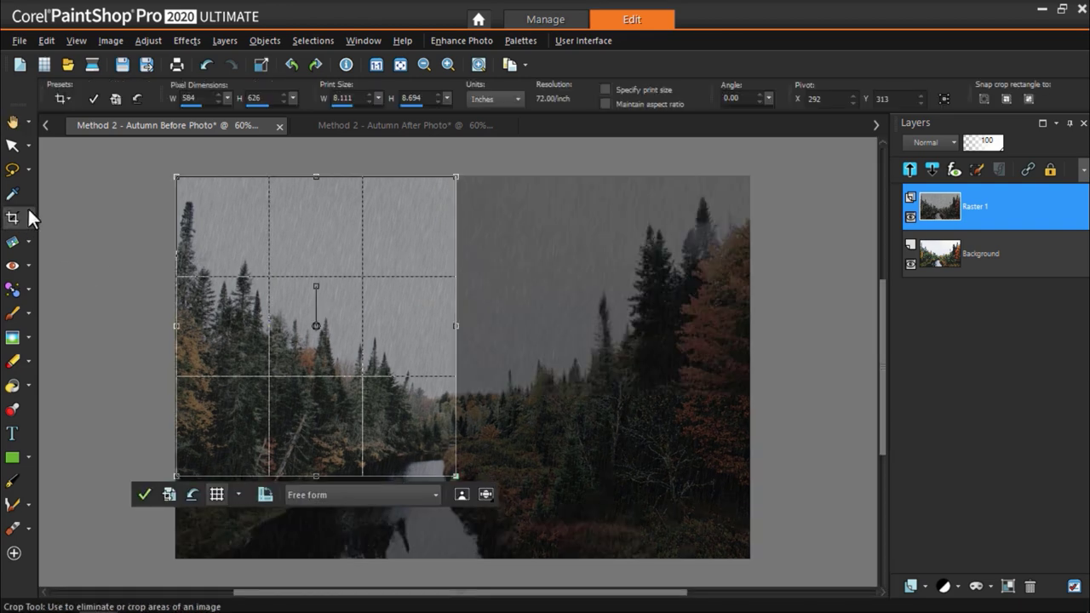
text(1200)
key(Return)
double_click(254, 98)
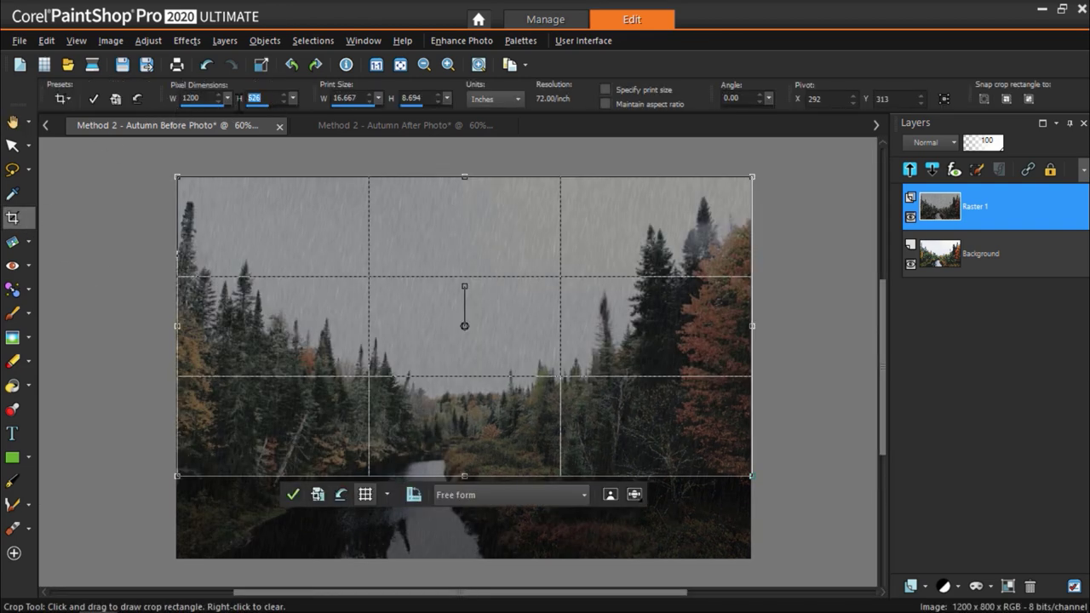
text(630)
key(Return)
drag(567, 293, 565, 348)
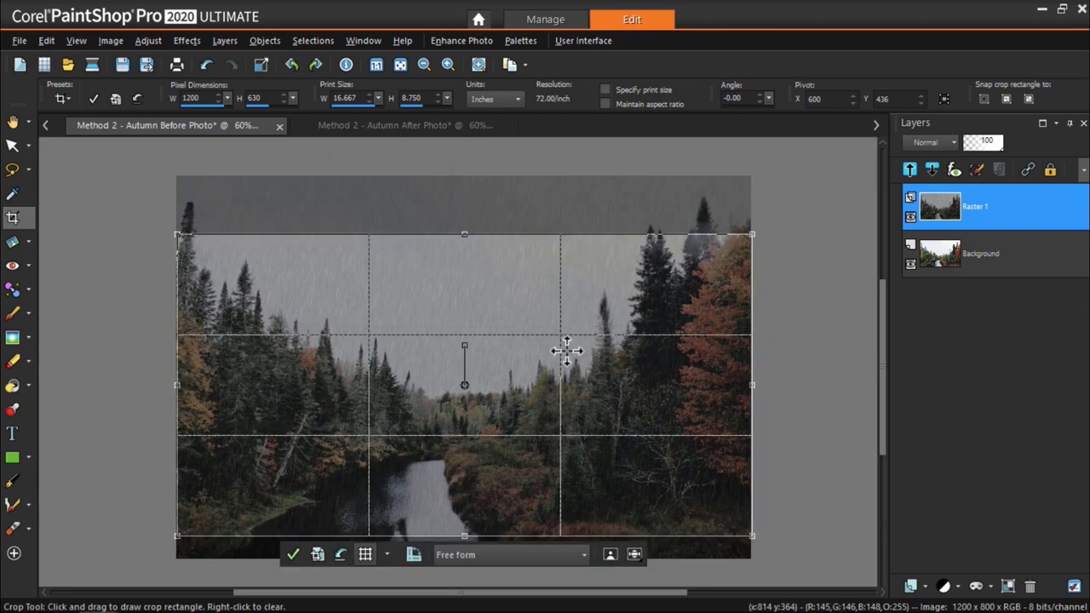
click(298, 554)
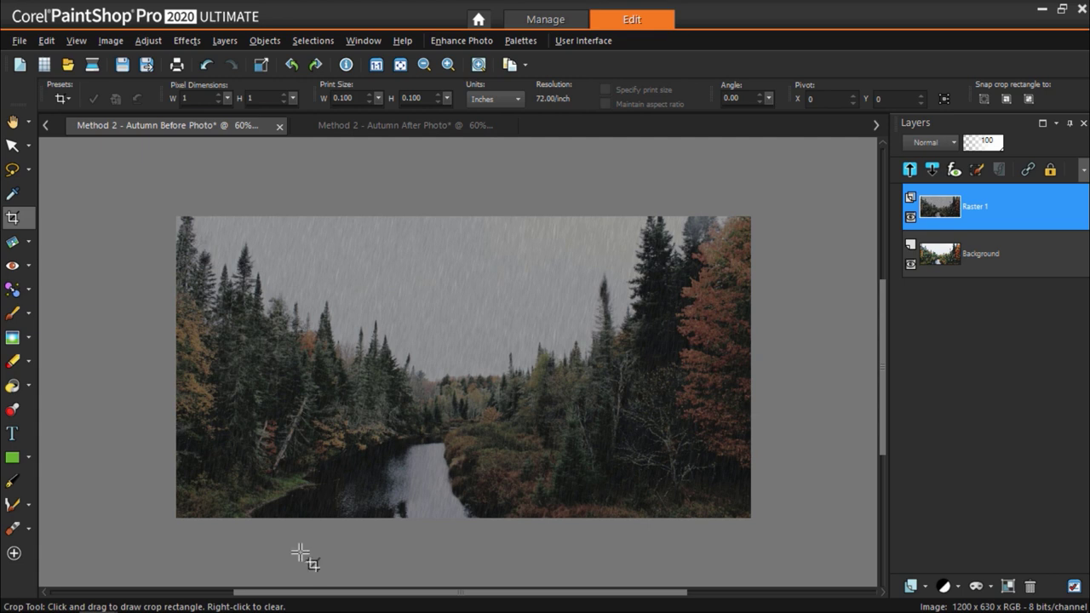
Step: Draw a thin rectangle, rotate, shift and stretch it into a steep diagonal divider, then select Raster 1
click(20, 457)
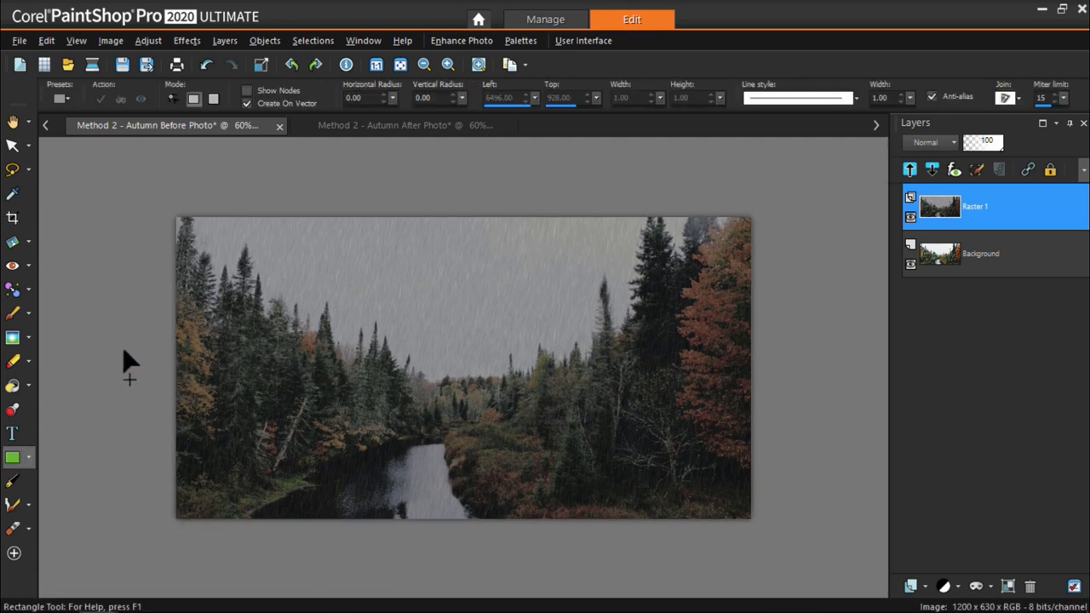
drag(125, 350, 783, 356)
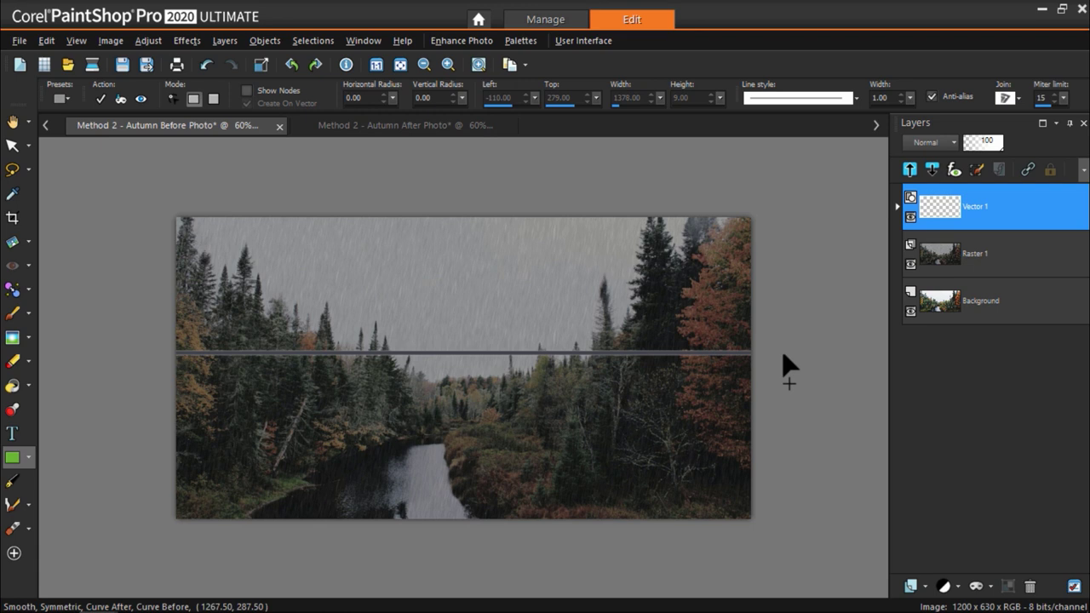
click(11, 146)
click(448, 383)
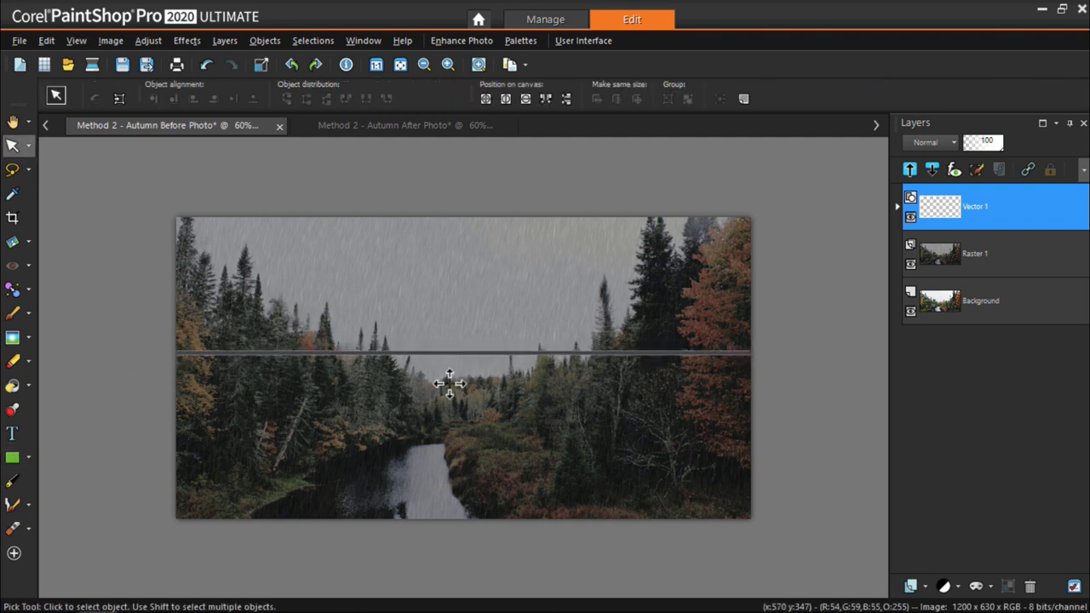
click(449, 383)
drag(497, 382, 661, 146)
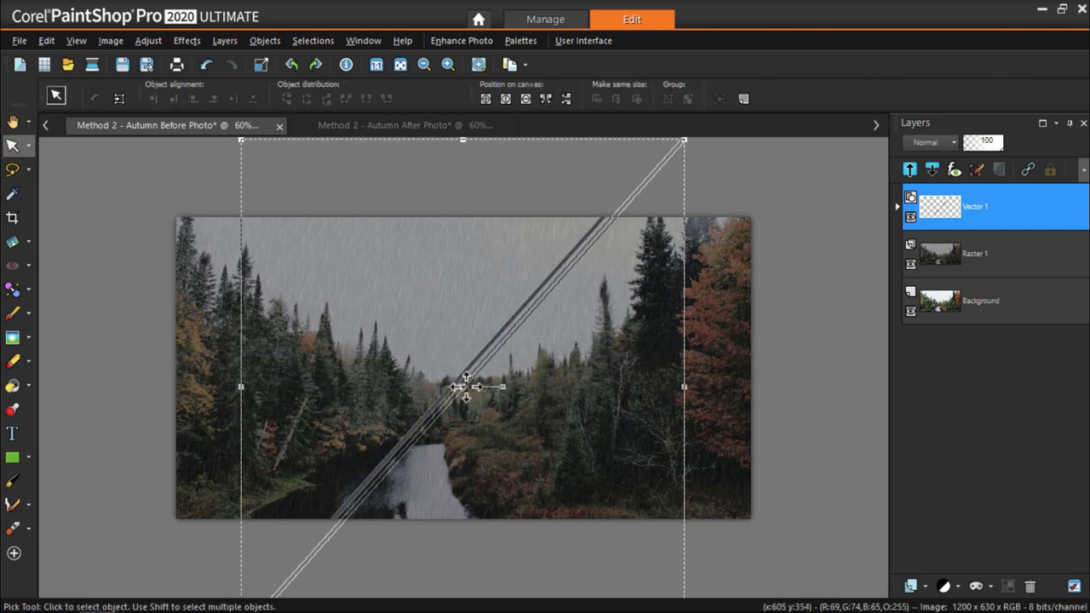
drag(454, 384, 442, 423)
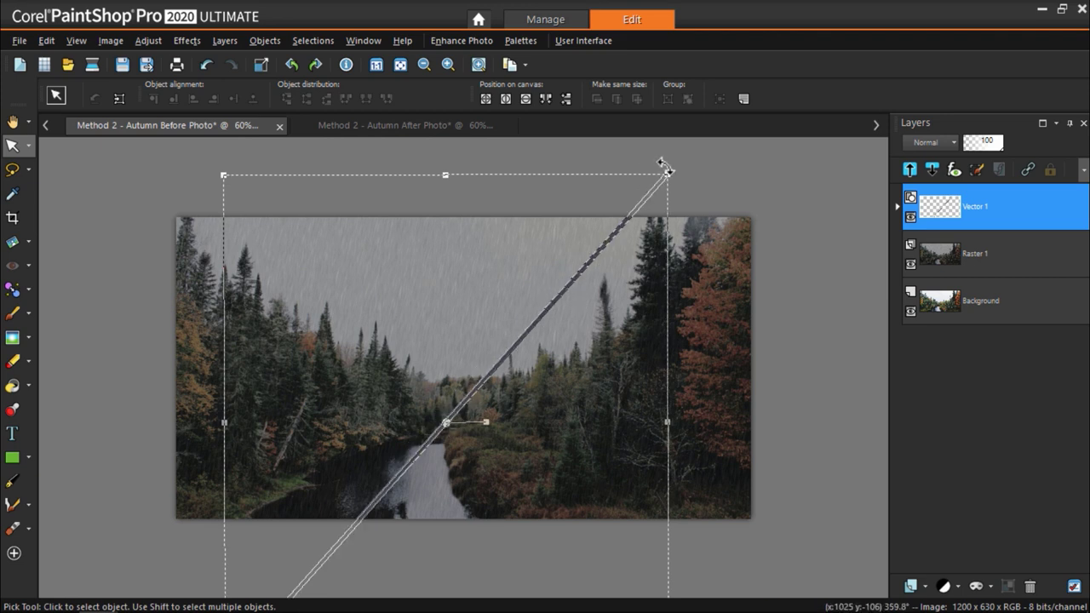
drag(664, 167, 457, 376)
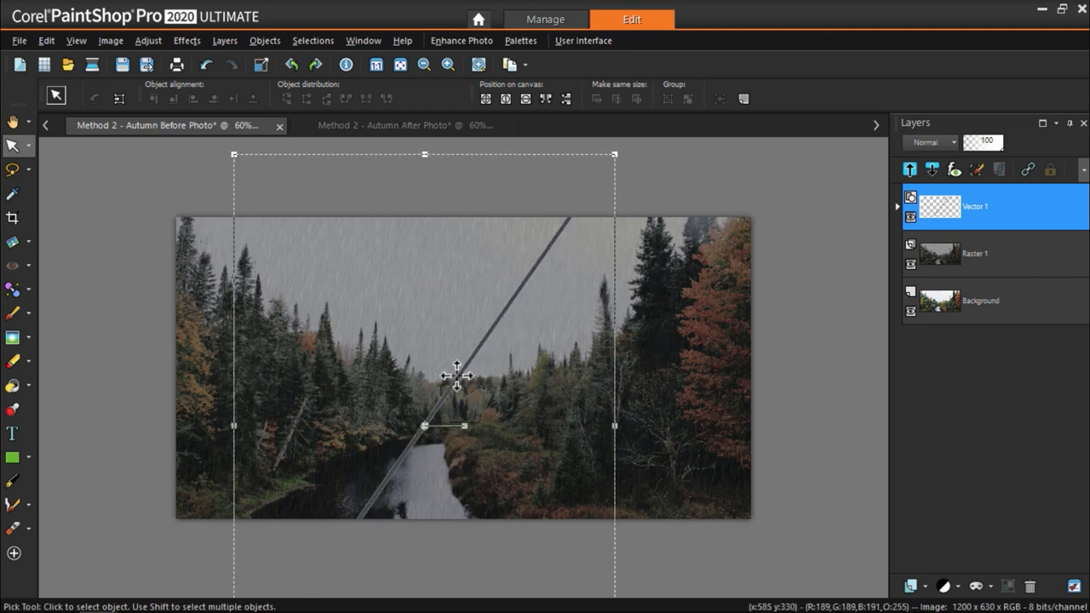
click(809, 385)
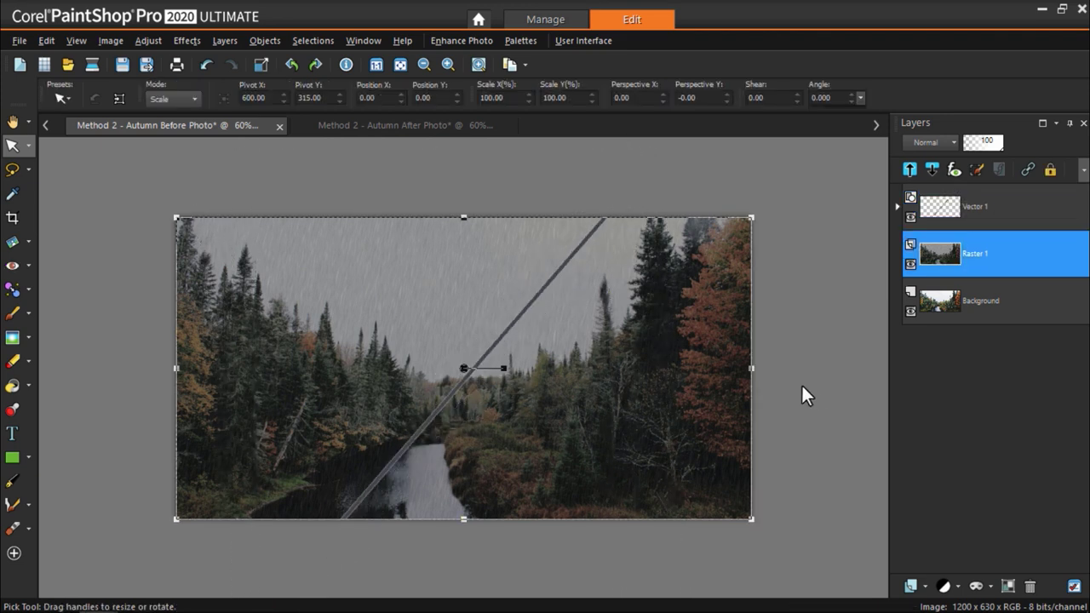
Step: Make a point-to-point freehand selection along the divider and the top-left and bottom-left corners
click(26, 169)
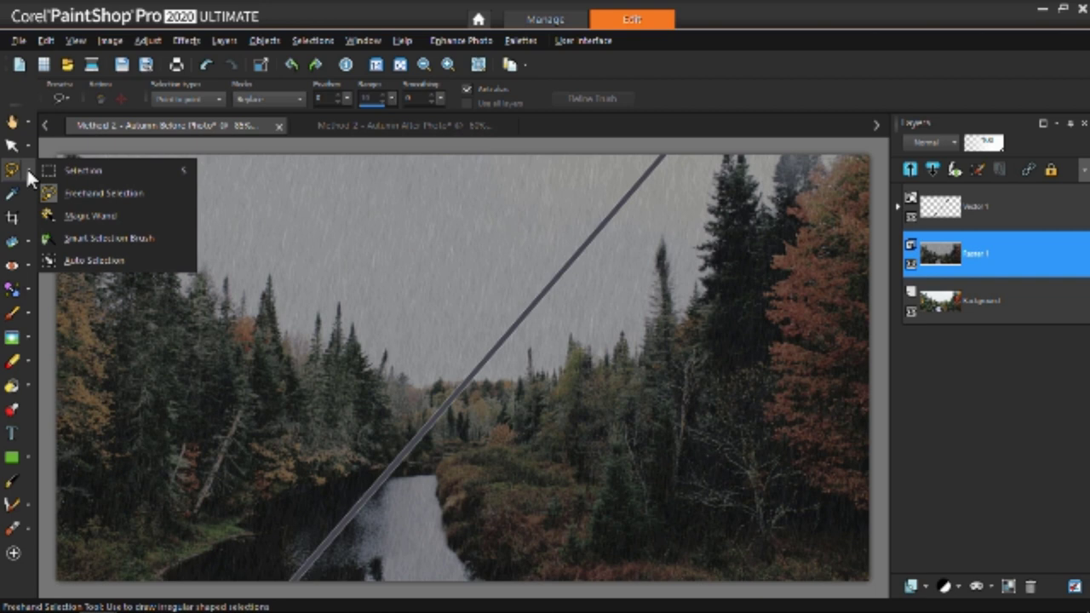
click(60, 191)
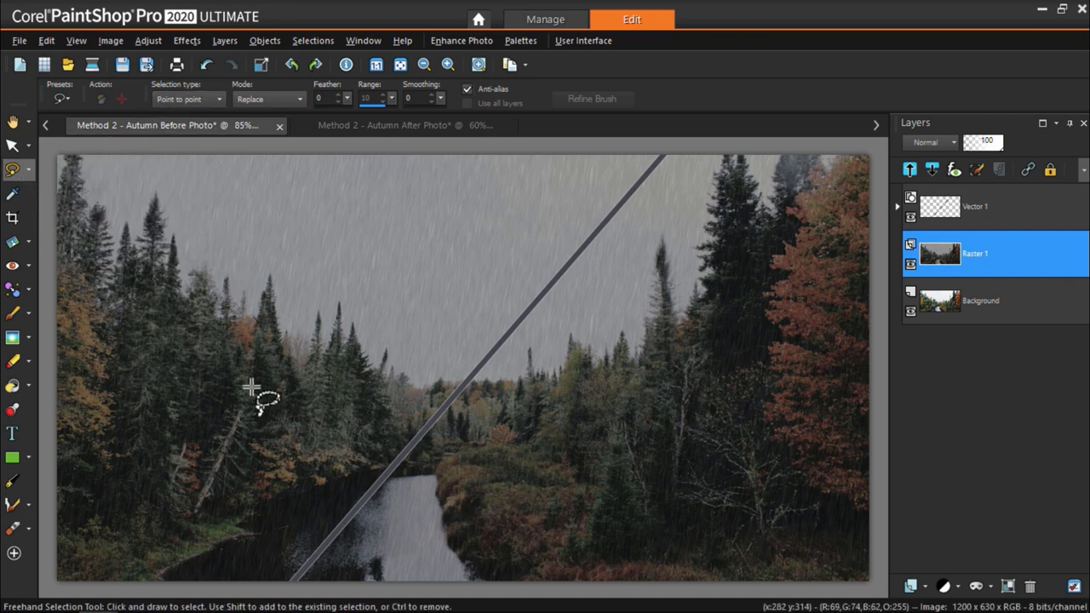
click(290, 582)
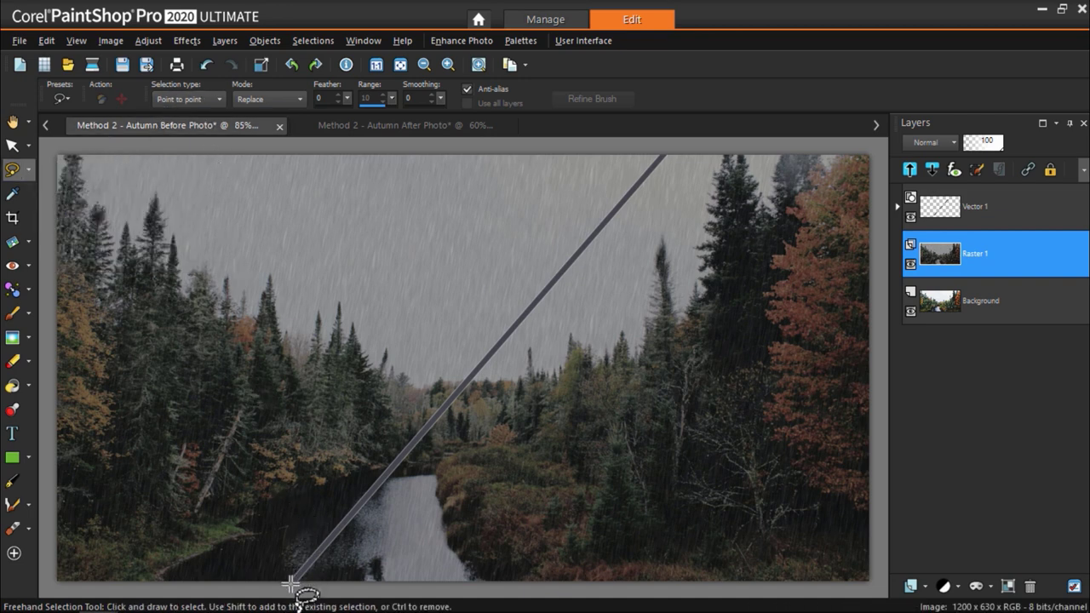
click(662, 146)
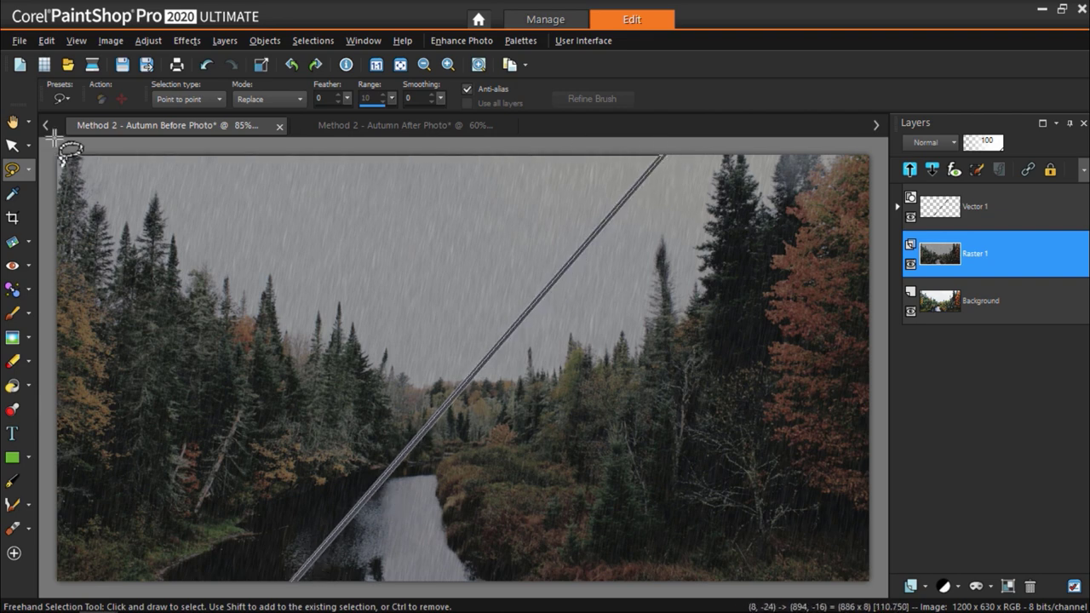
click(60, 154)
click(30, 583)
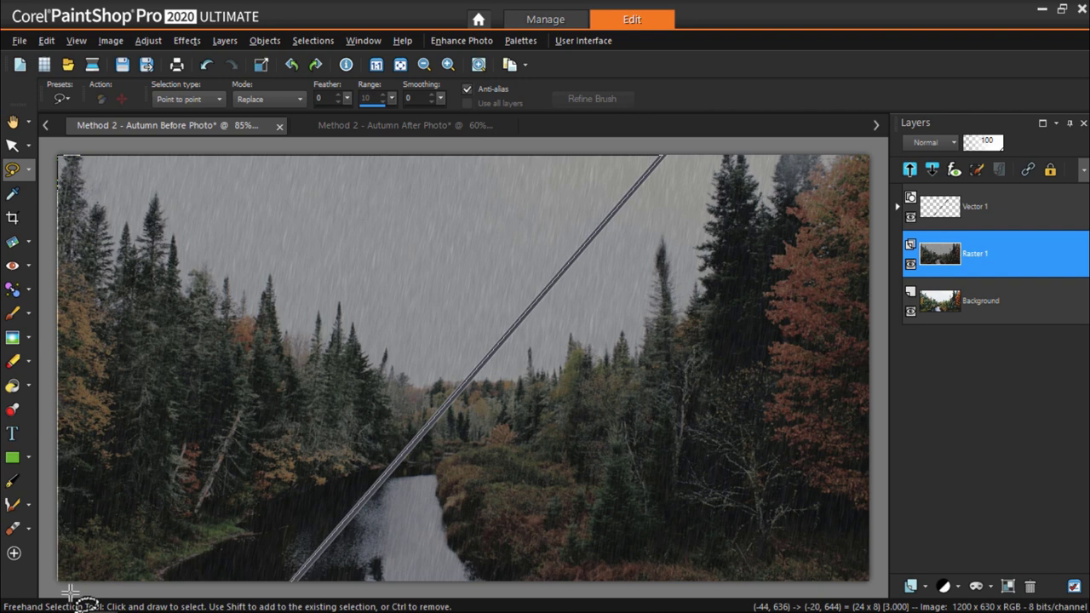
Step: Close the selection left of the divider and delete it from Raster 1 to reveal the clear forest
double_click(291, 582)
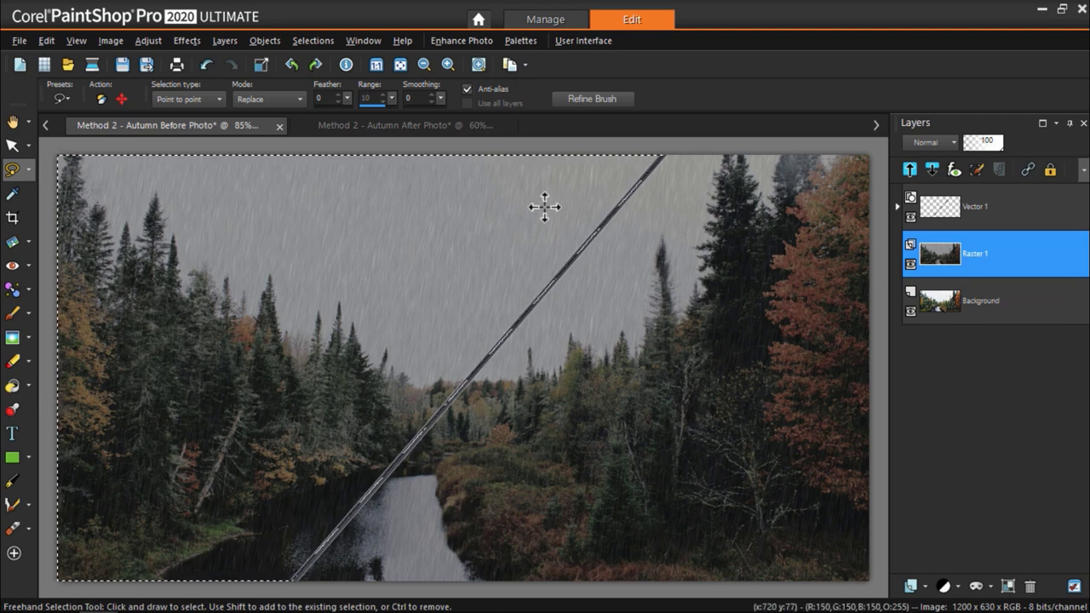
key(Delete)
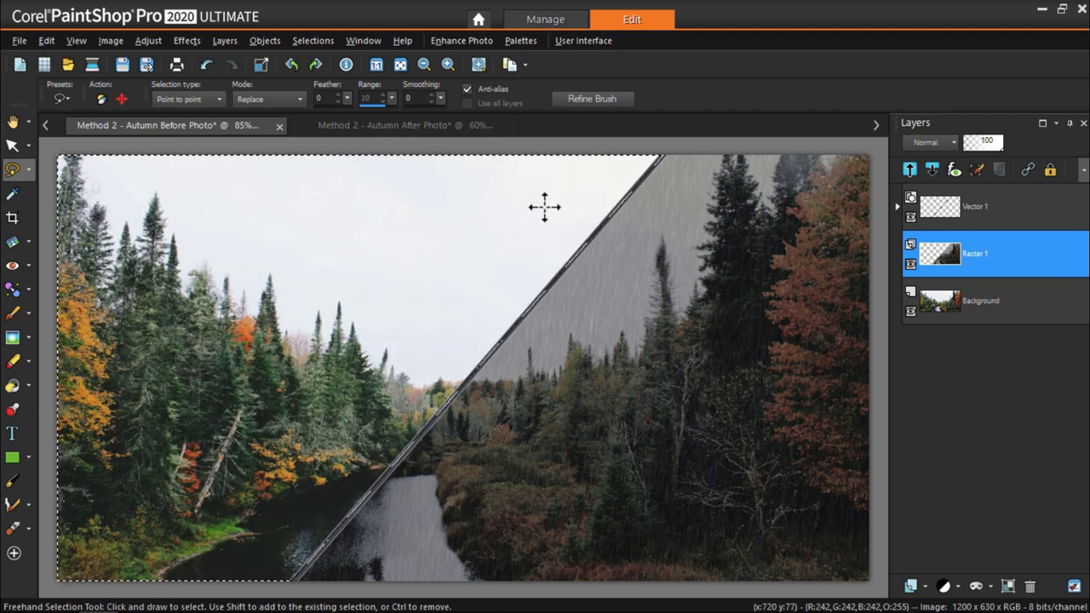